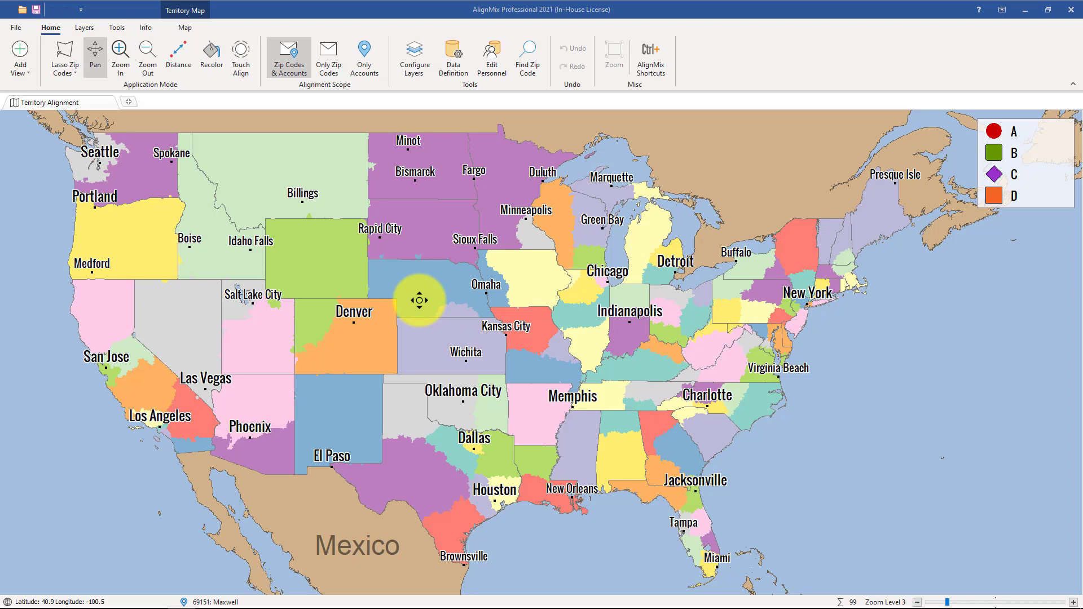
scroll(419, 300, up, 1)
scroll(669, 383, up, 1)
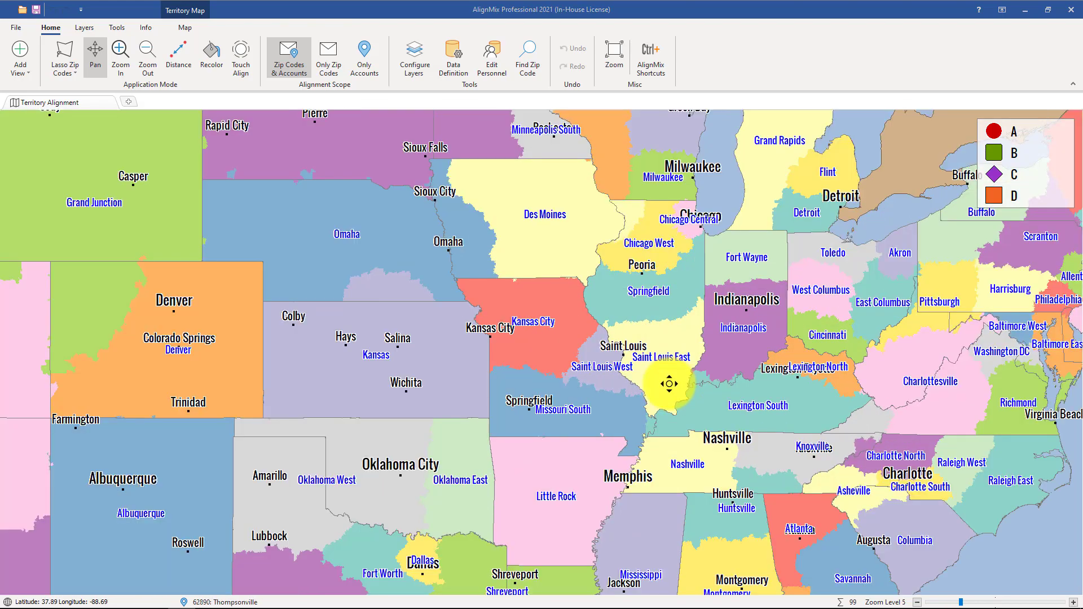
scroll(669, 384, up, 2)
scroll(564, 330, down, 5)
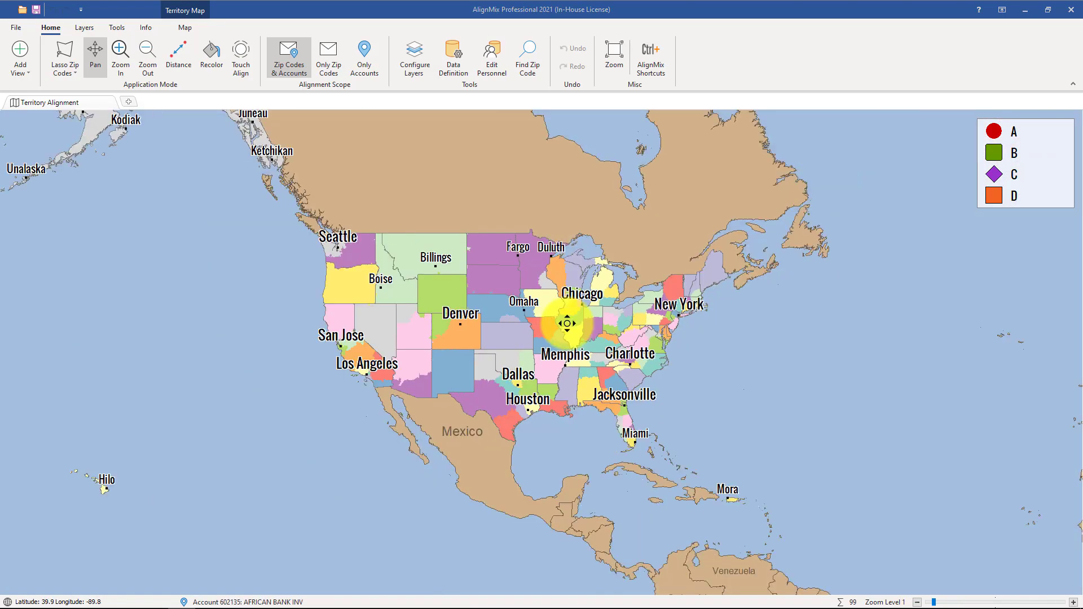
scroll(493, 319, up, 1)
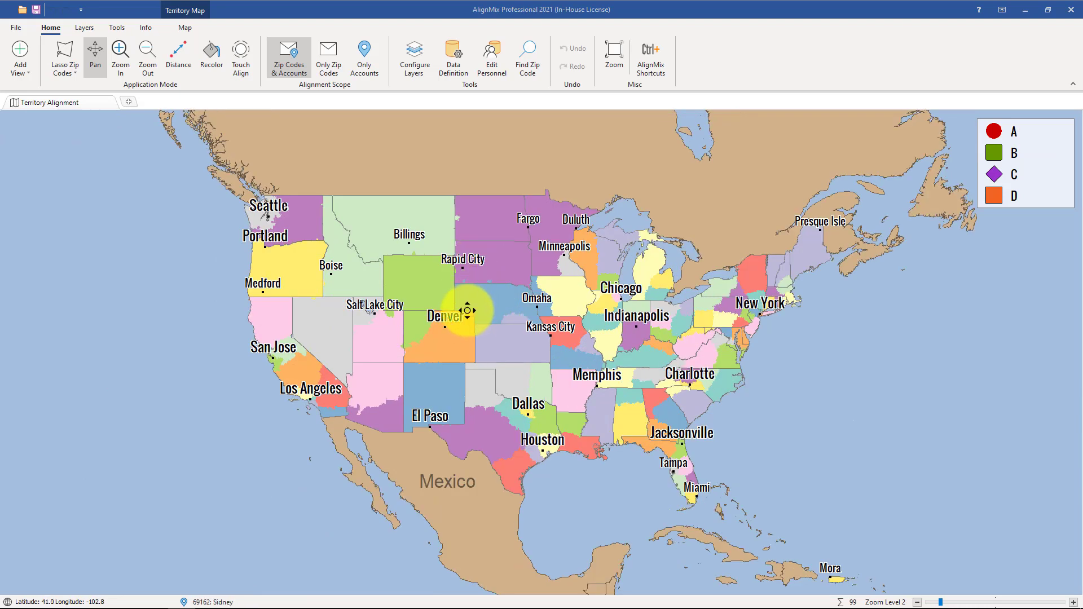
scroll(466, 320, up, 1)
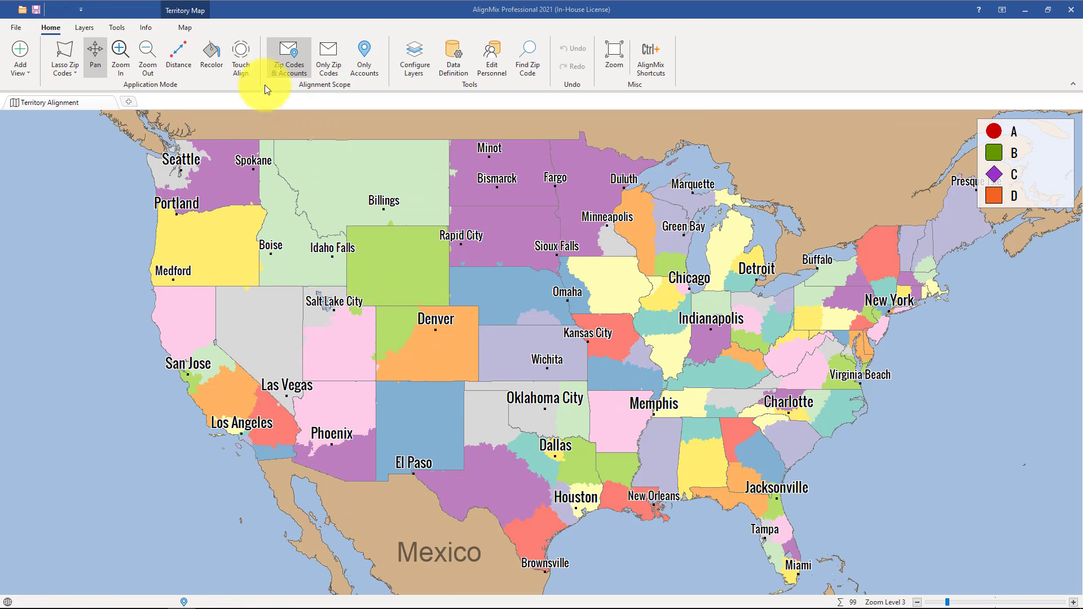
Step: Use Touch Align to extend the Denver territory over the western Colorado zip codes belonging to Grand Junction
click(242, 55)
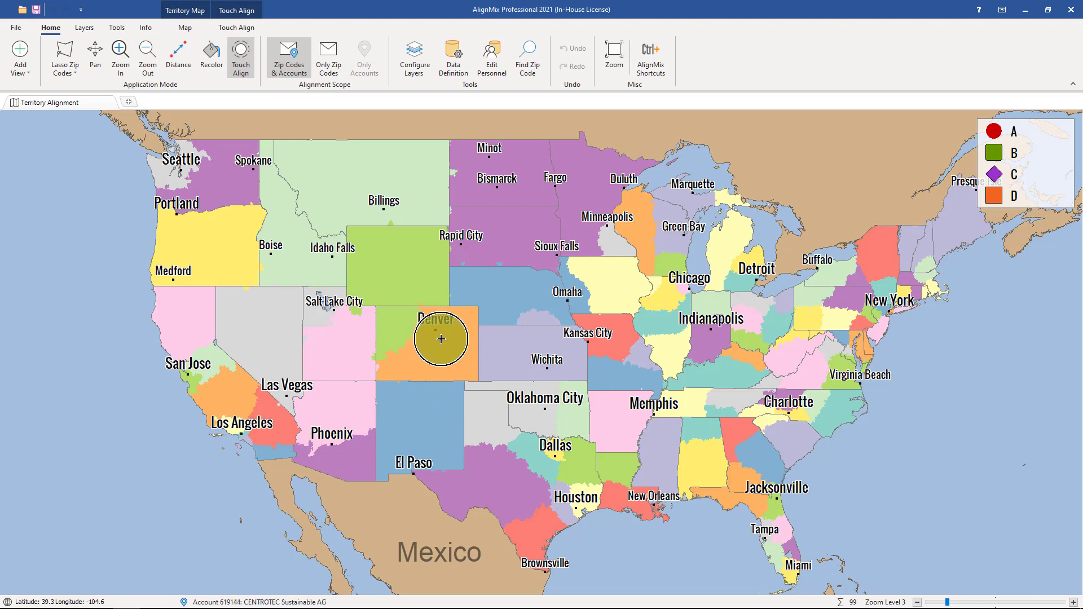
scroll(442, 339, up, 3)
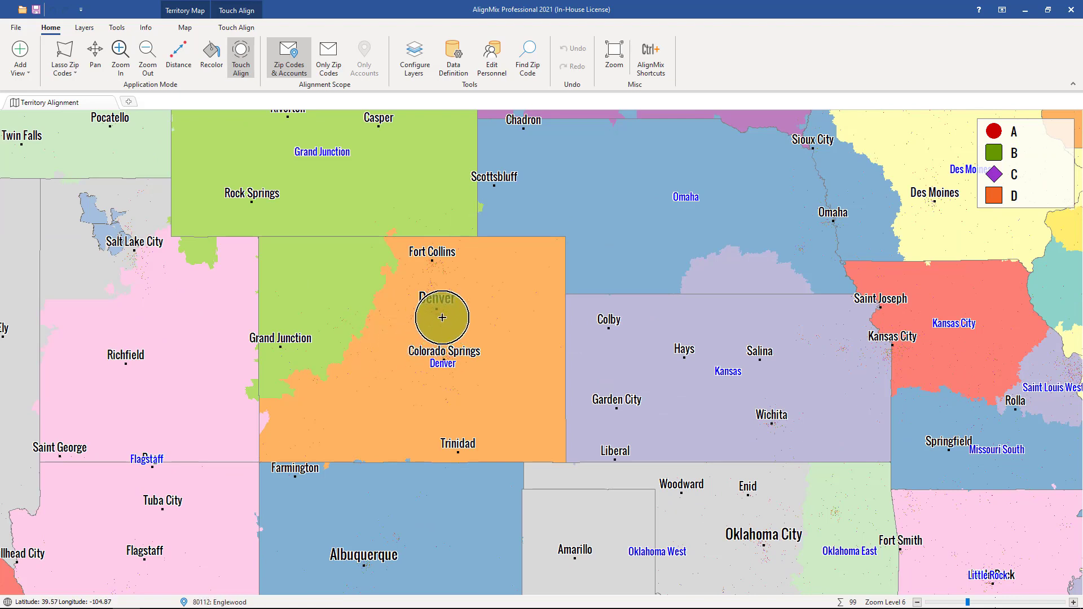
click(477, 313)
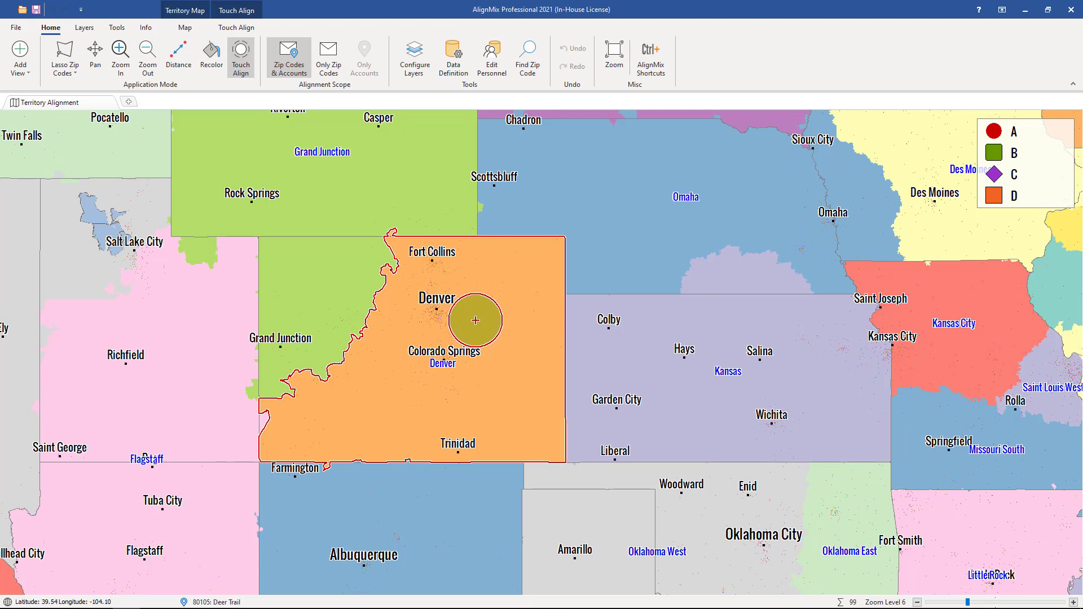
mouse_move(473, 314)
mouse_down()
mouse_move(409, 275)
mouse_move(381, 275)
mouse_move(310, 358)
mouse_move(294, 347)
mouse_move(304, 310)
mouse_move(363, 293)
mouse_move(355, 271)
mouse_move(285, 273)
mouse_move(273, 394)
mouse_move(294, 323)
mouse_move(383, 245)
mouse_move(448, 345)
mouse_up()
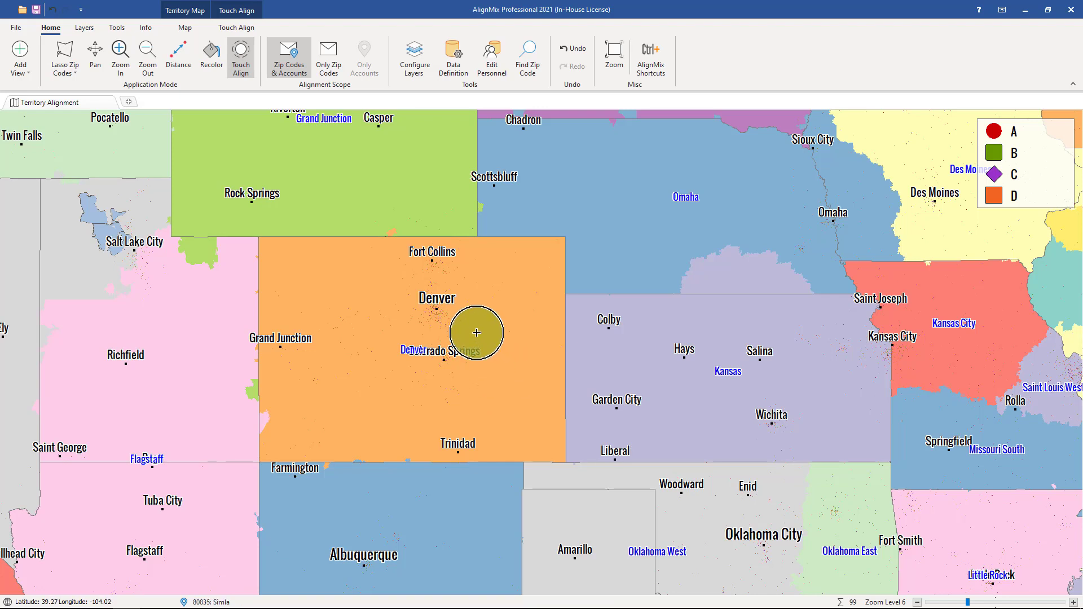
Step: Add a Territory Data label showing Sales 2019 to the territory labels, with the caption "Sales:"
click(413, 72)
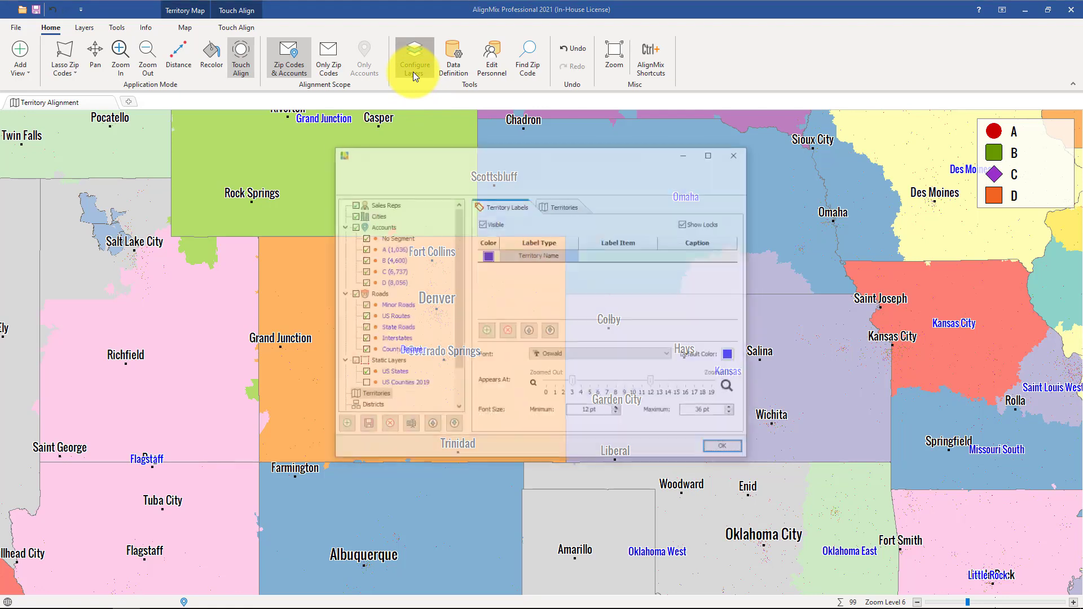
click(486, 331)
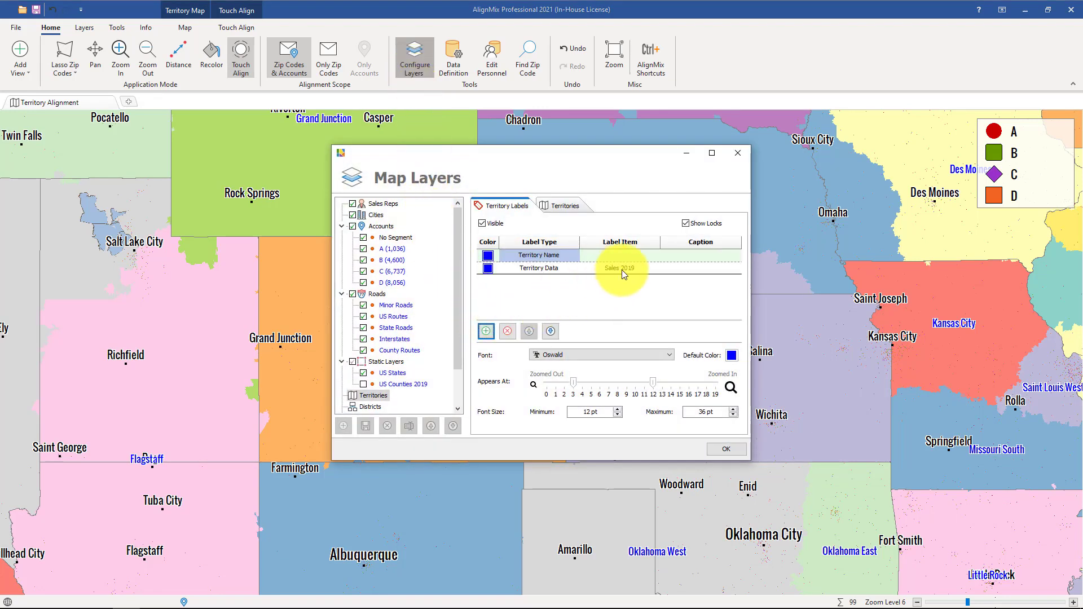
click(678, 265)
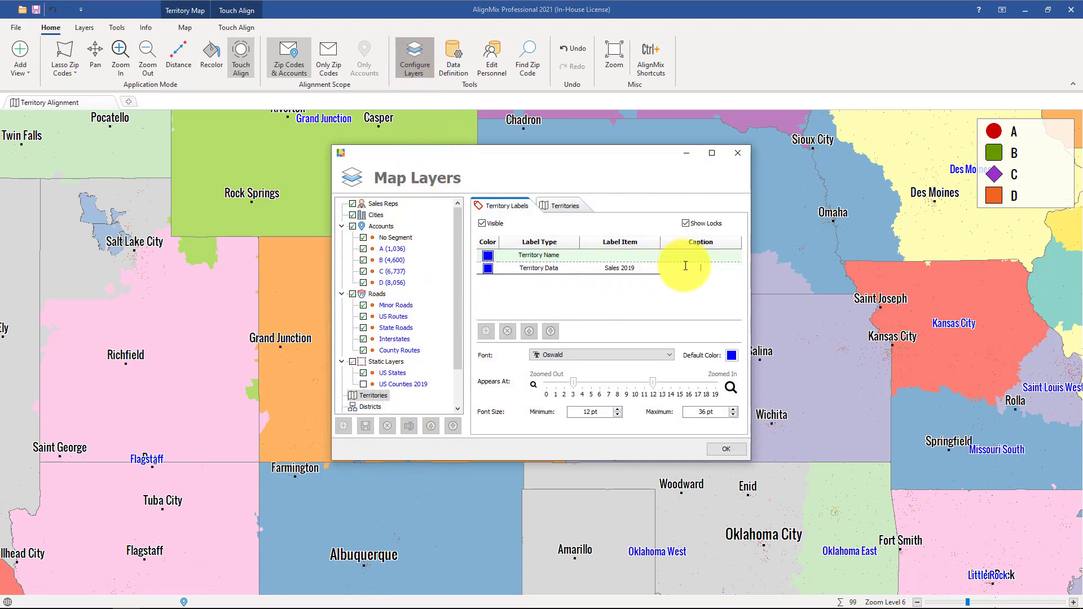
text(Sales:)
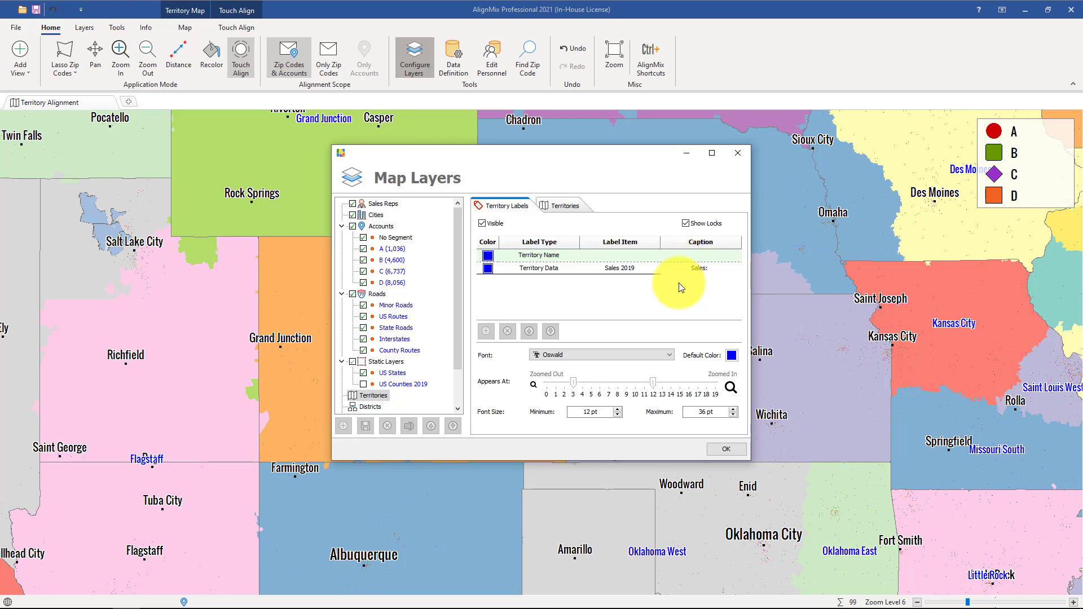
Step: Set the Sales 2019 label colour to red and apply the map layer settings
click(488, 269)
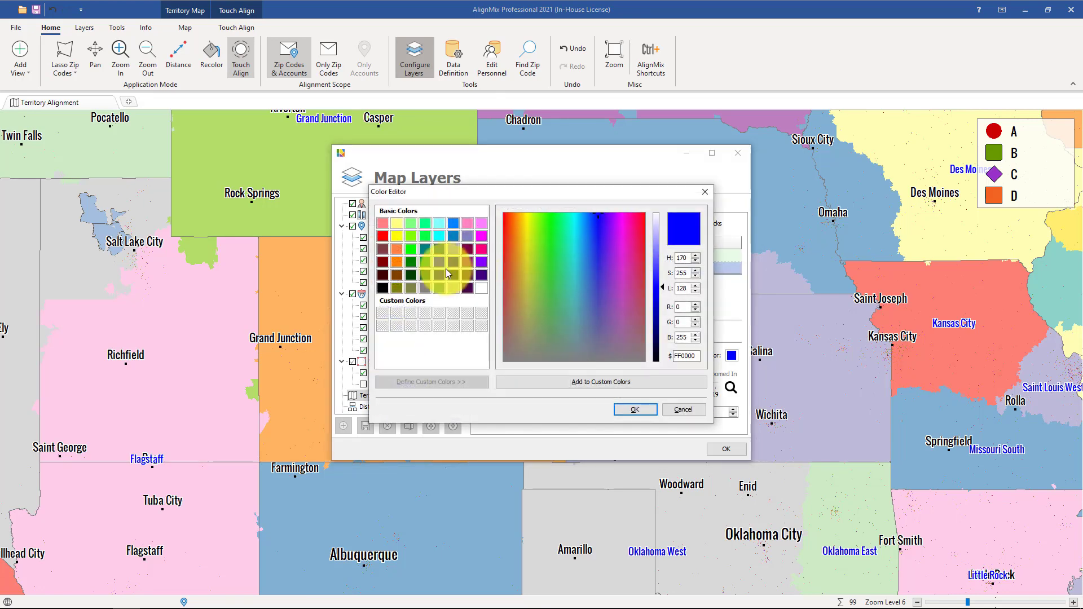
click(384, 235)
click(631, 409)
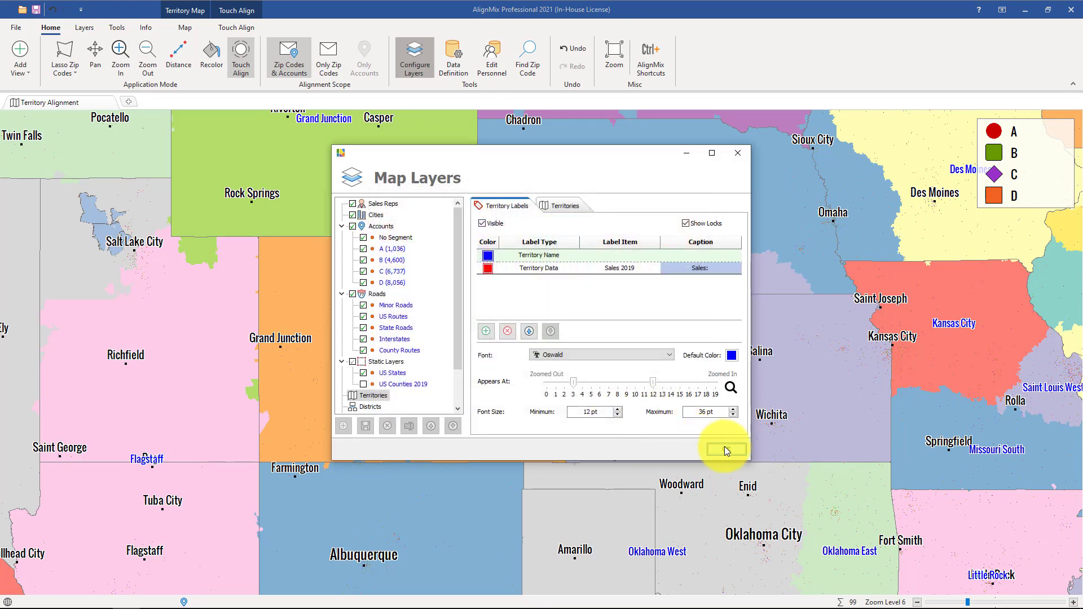
click(726, 449)
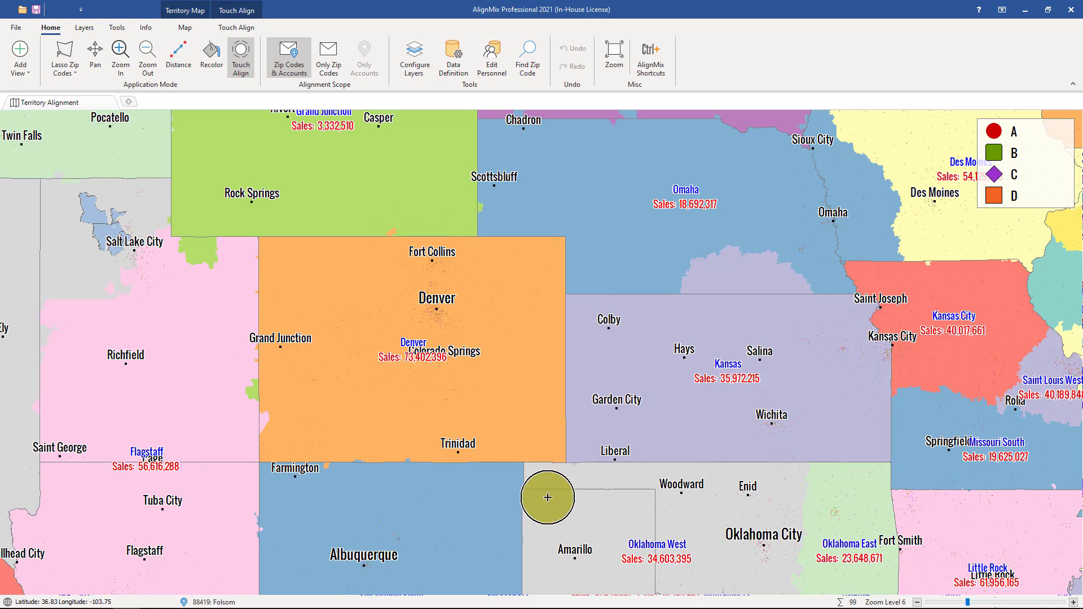
Step: Hide the accounts layer and use Touch Align to extend Houston West over the southwestern Houston area of the neighbouring eastern territory
drag(696, 512, 397, 103)
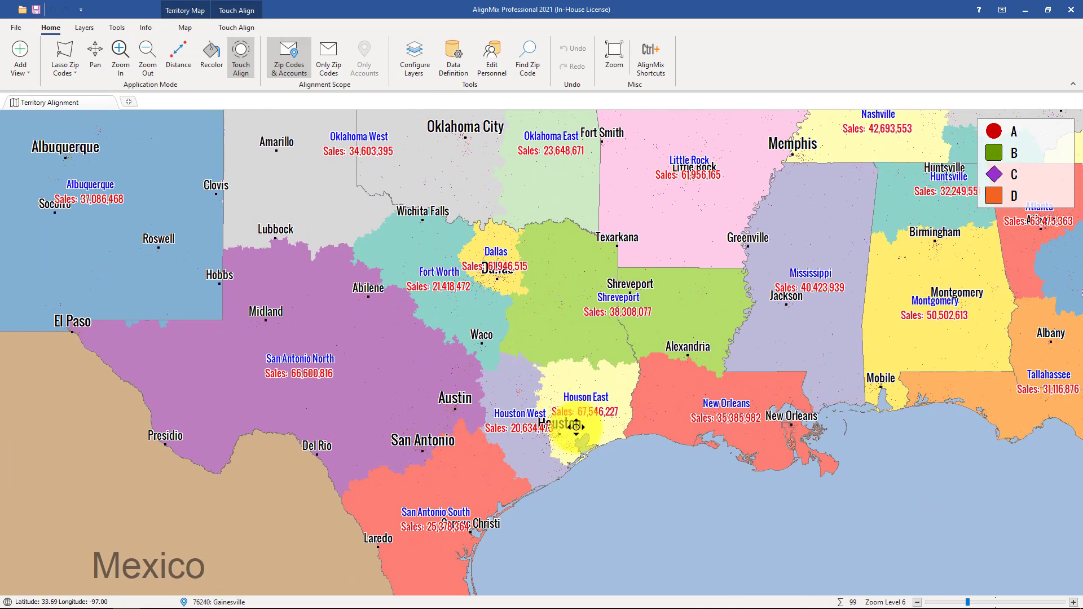
scroll(550, 442, up, 2)
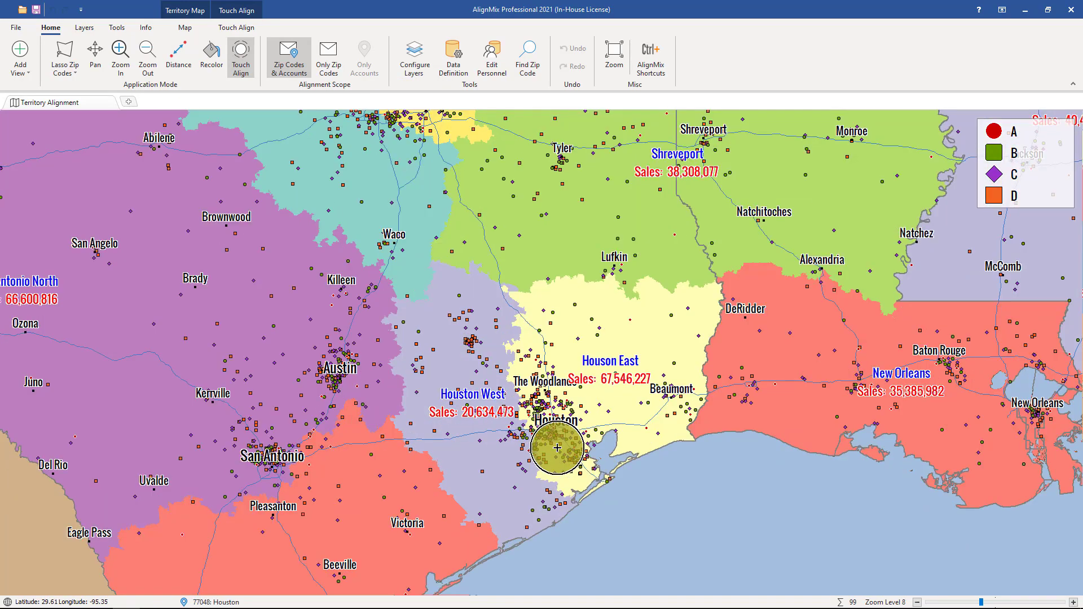
scroll(557, 448, up, 1)
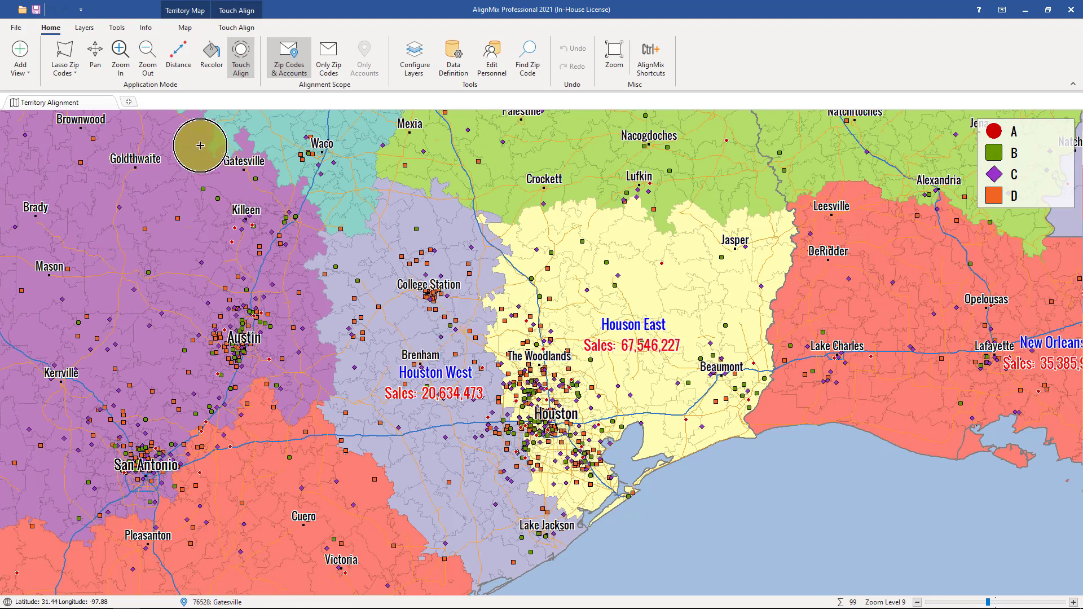
click(84, 29)
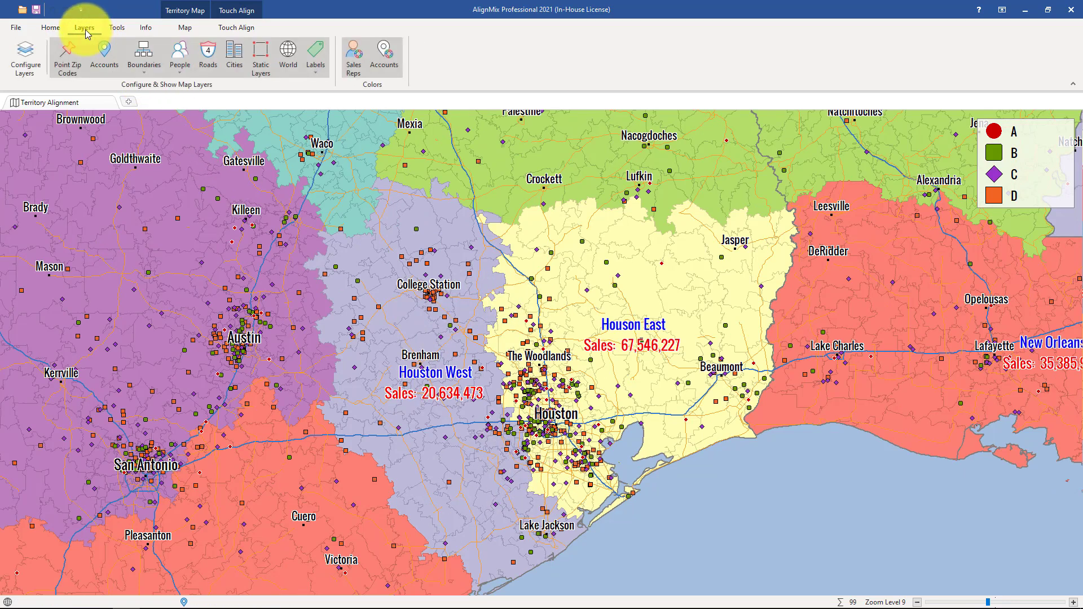
click(103, 53)
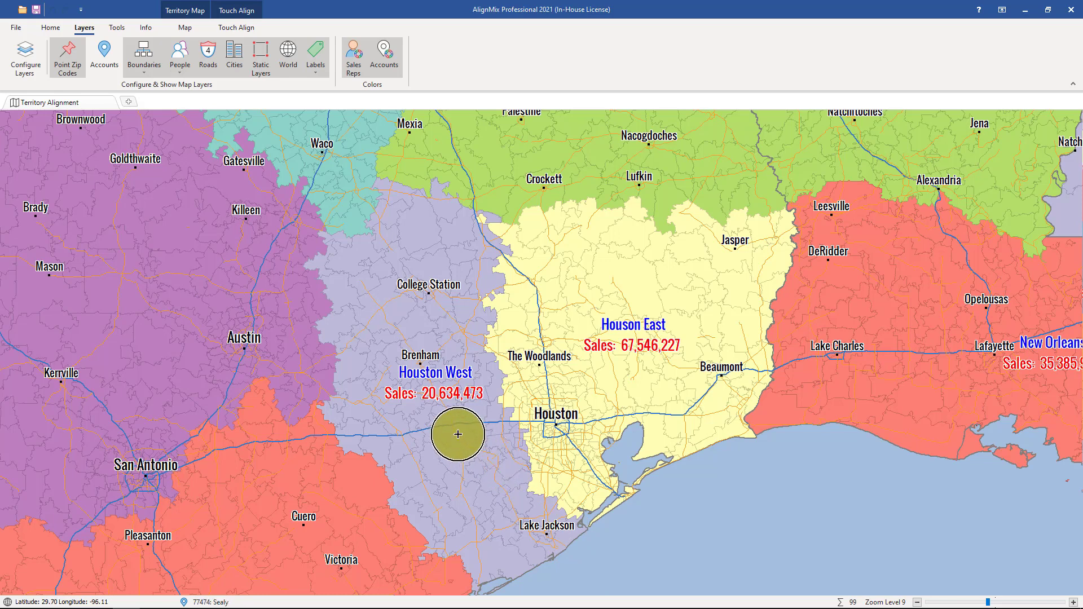
click(453, 427)
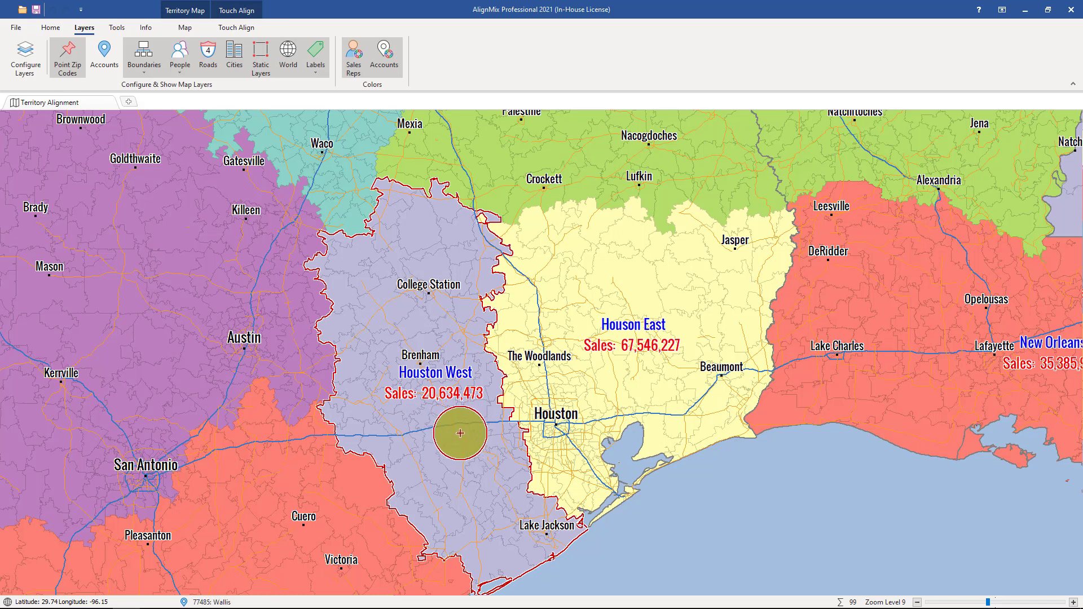
mouse_move(469, 366)
mouse_down()
mouse_move(493, 378)
mouse_move(509, 475)
mouse_move(542, 516)
mouse_move(481, 356)
mouse_move(500, 386)
mouse_move(558, 506)
mouse_move(548, 523)
mouse_move(502, 479)
mouse_up()
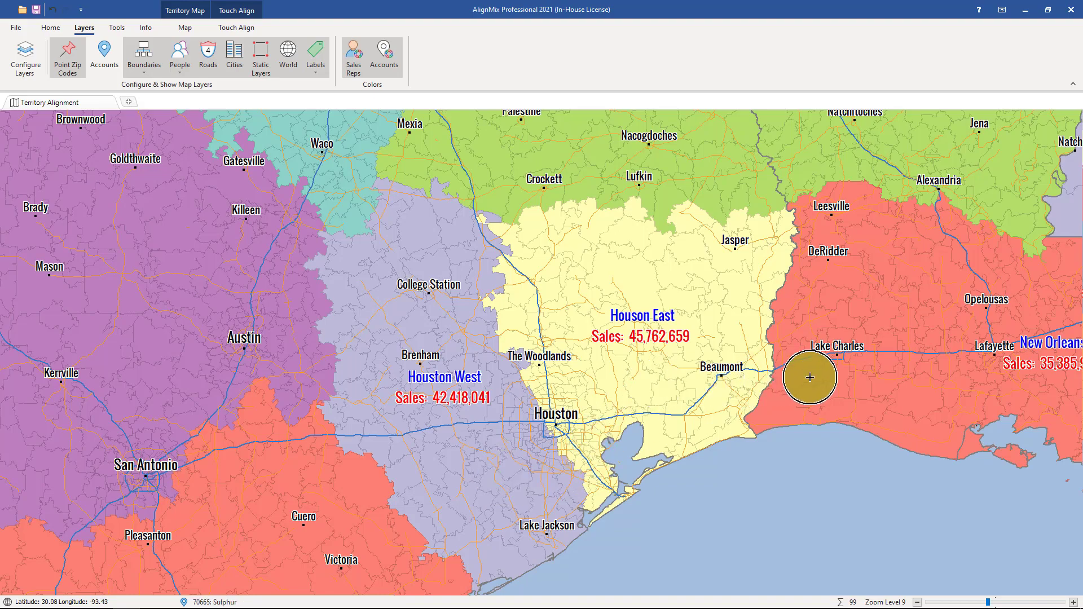
Step: Use Touch Align to extend the Huntsville territory southward into Montgomery around Birmingham
drag(820, 364, 5, 398)
drag(878, 237, 698, 595)
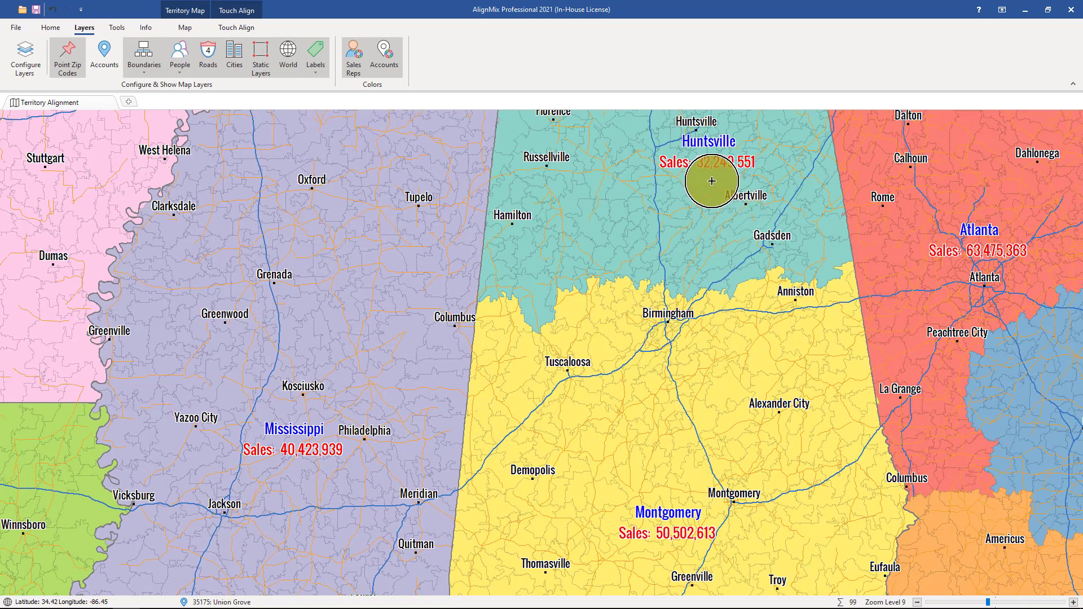
mouse_move(584, 279)
mouse_down()
mouse_move(663, 290)
mouse_move(718, 272)
mouse_move(732, 293)
mouse_move(573, 295)
mouse_move(635, 314)
mouse_move(706, 310)
mouse_move(615, 247)
mouse_up()
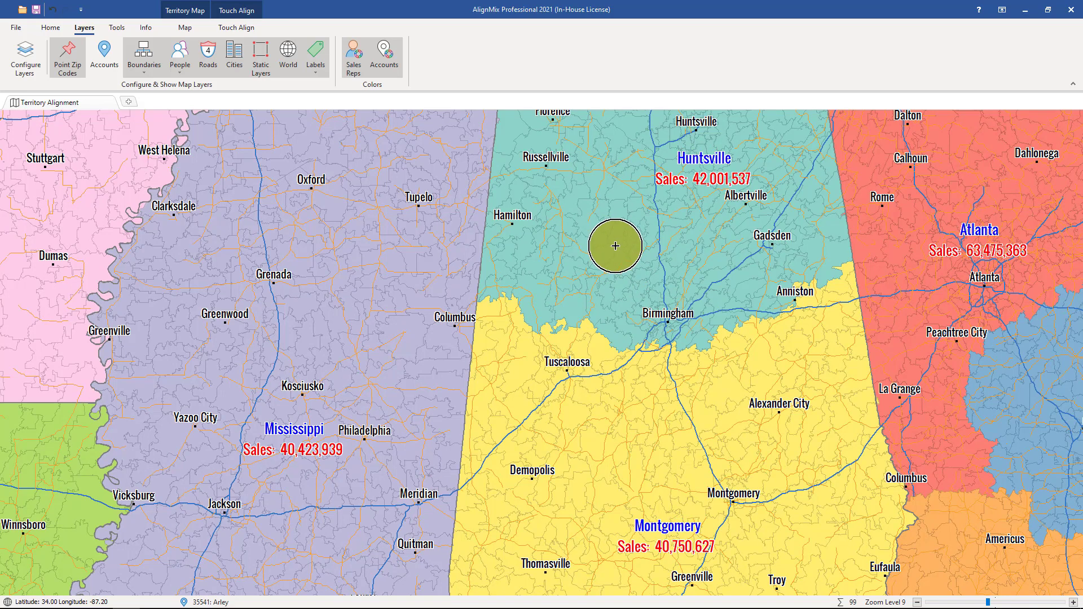
Step: Lasso the zip codes across northern Mississippi and western Alabama, and review the selection's zip codes and accounts
scroll(615, 246, down, 1)
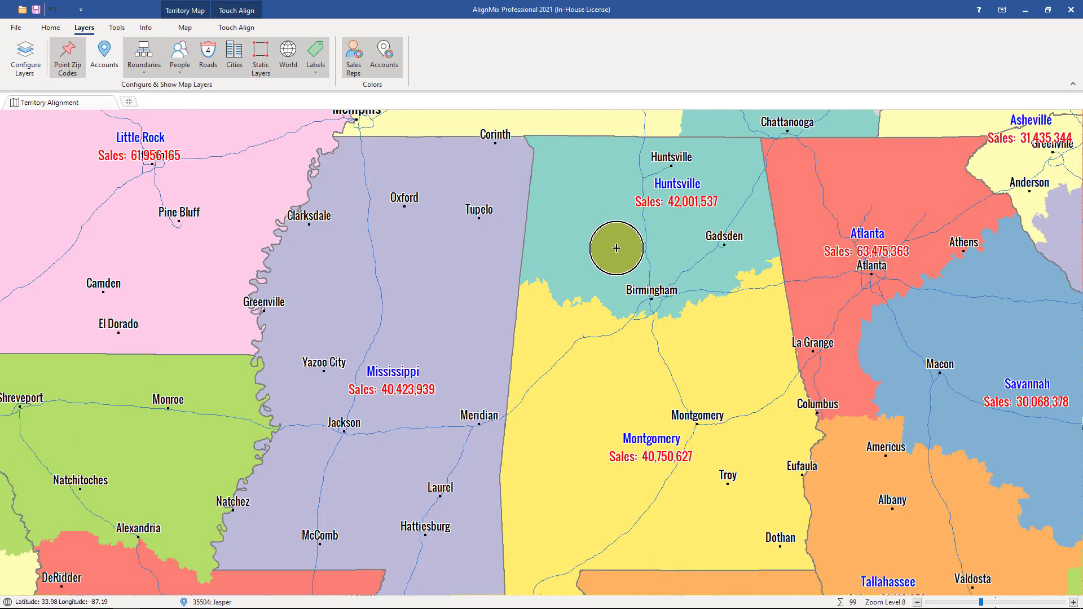
scroll(617, 248, down, 1)
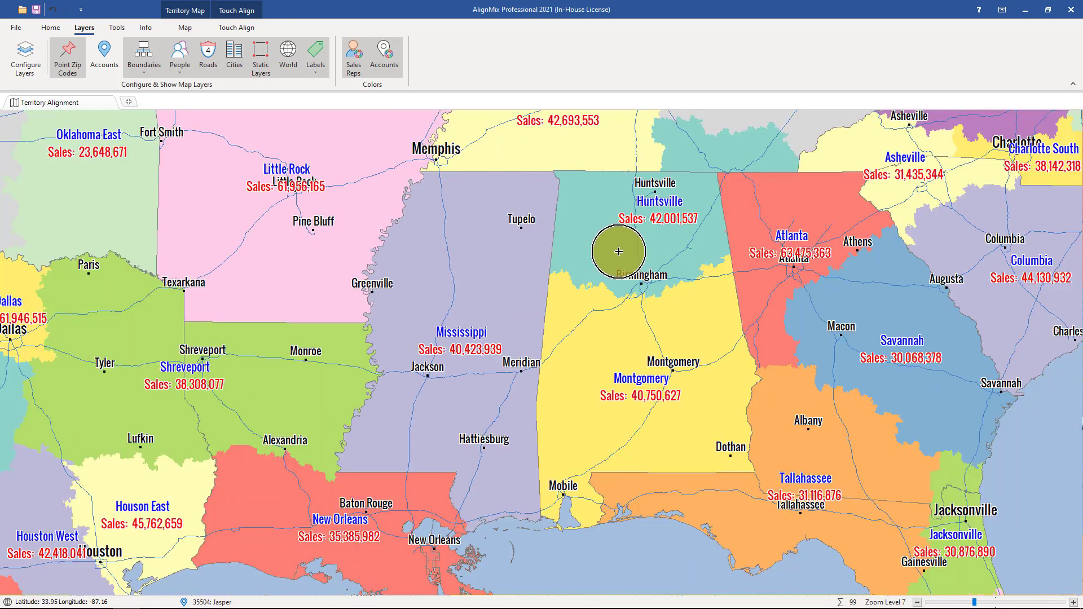
click(57, 28)
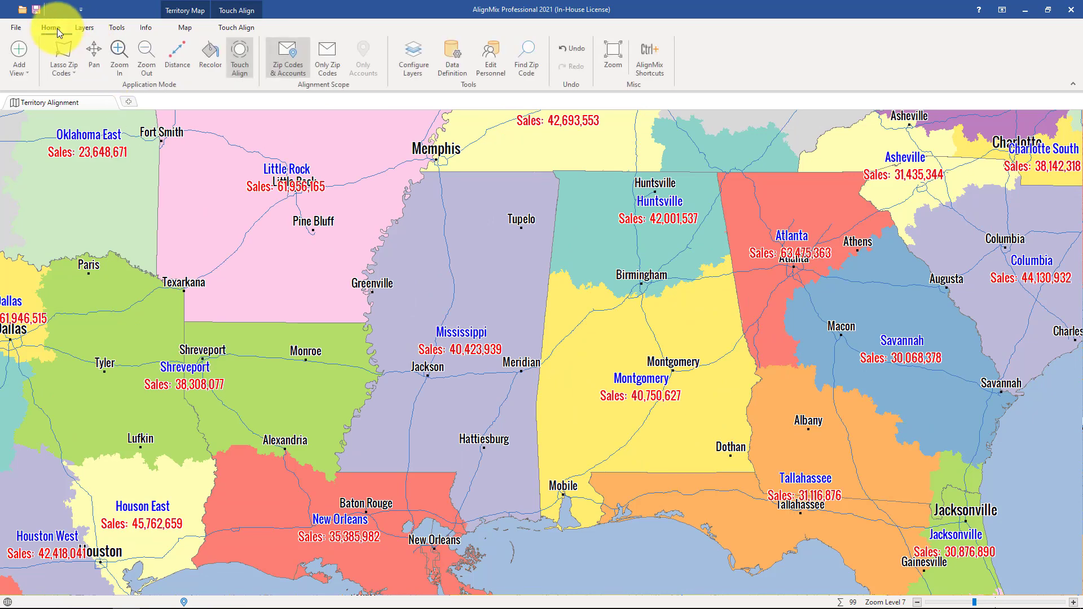
click(76, 74)
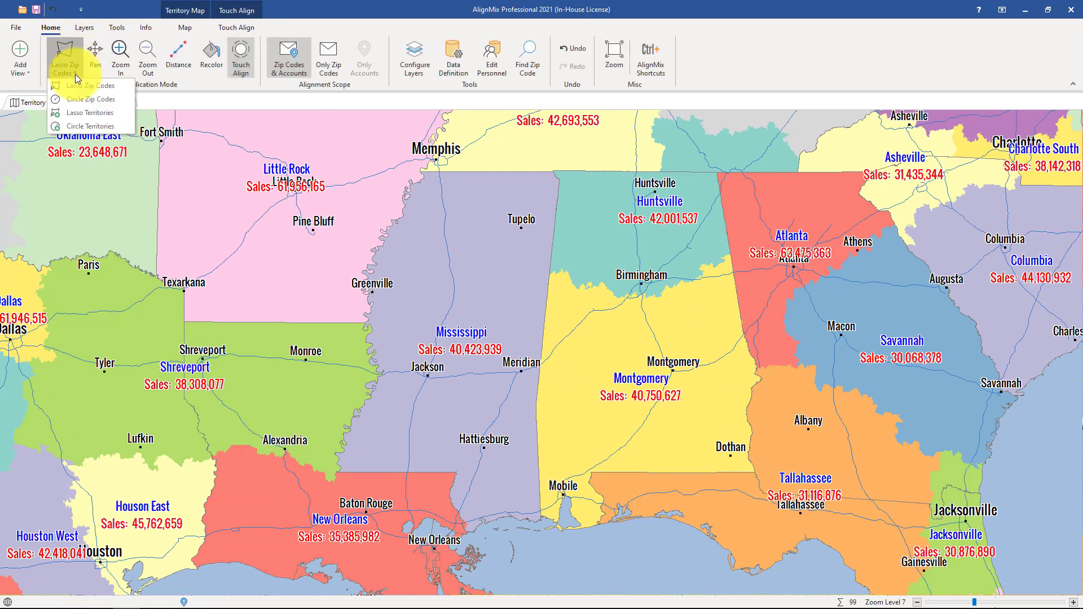
click(103, 87)
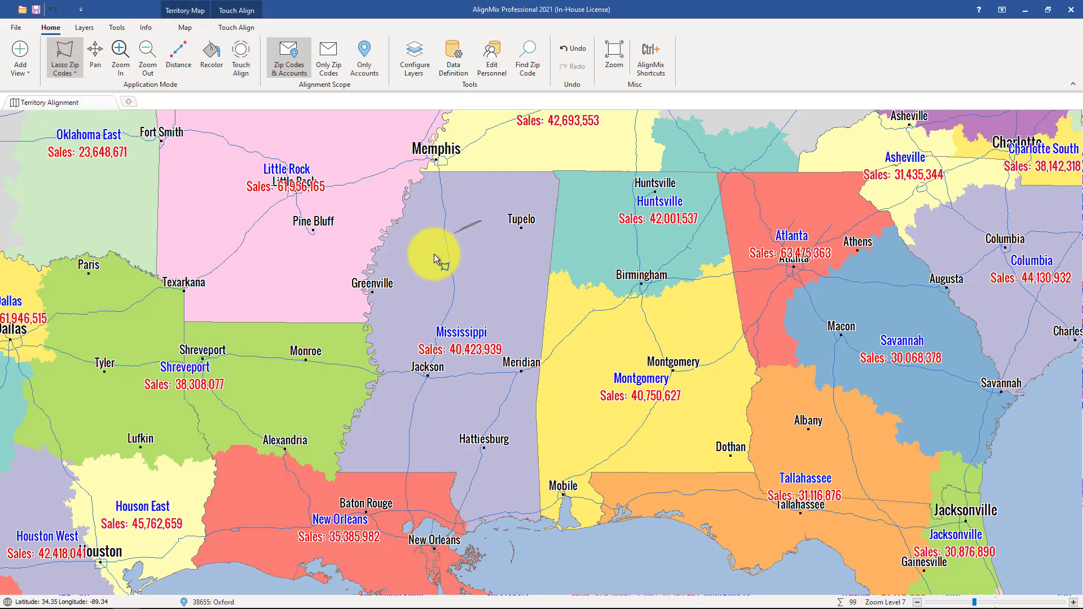
mouse_move(479, 223)
mouse_down()
mouse_move(447, 342)
mouse_move(520, 361)
mouse_move(569, 340)
mouse_move(592, 287)
mouse_move(599, 222)
mouse_up()
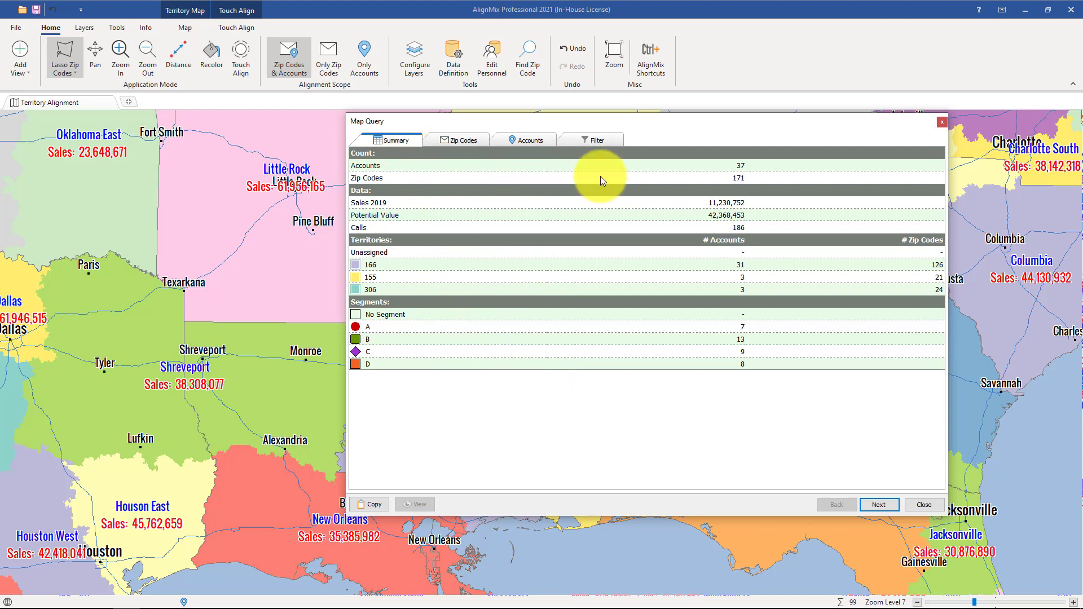
click(476, 143)
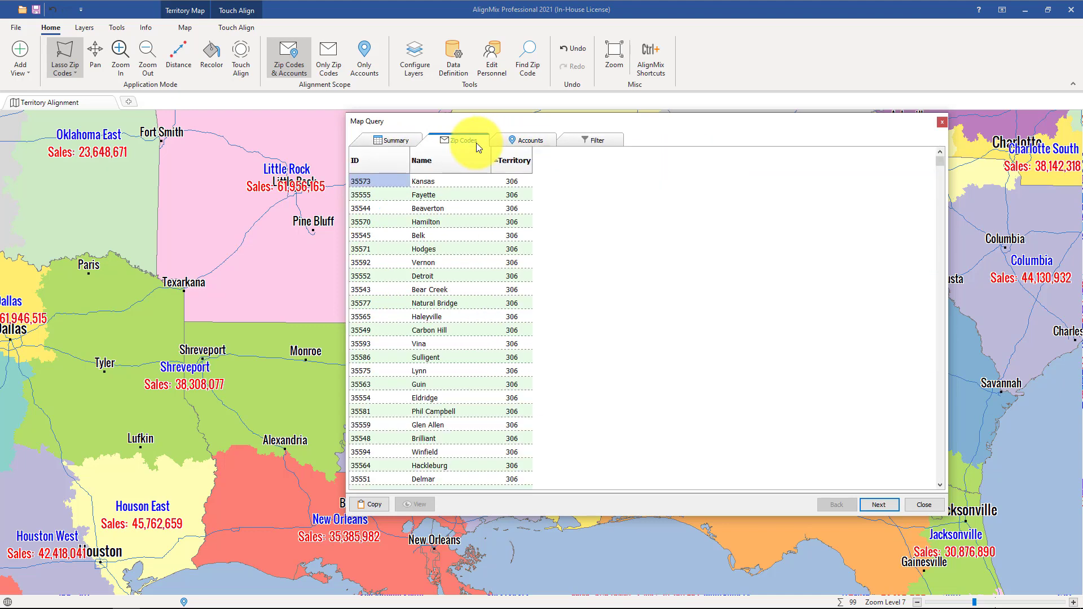
click(516, 143)
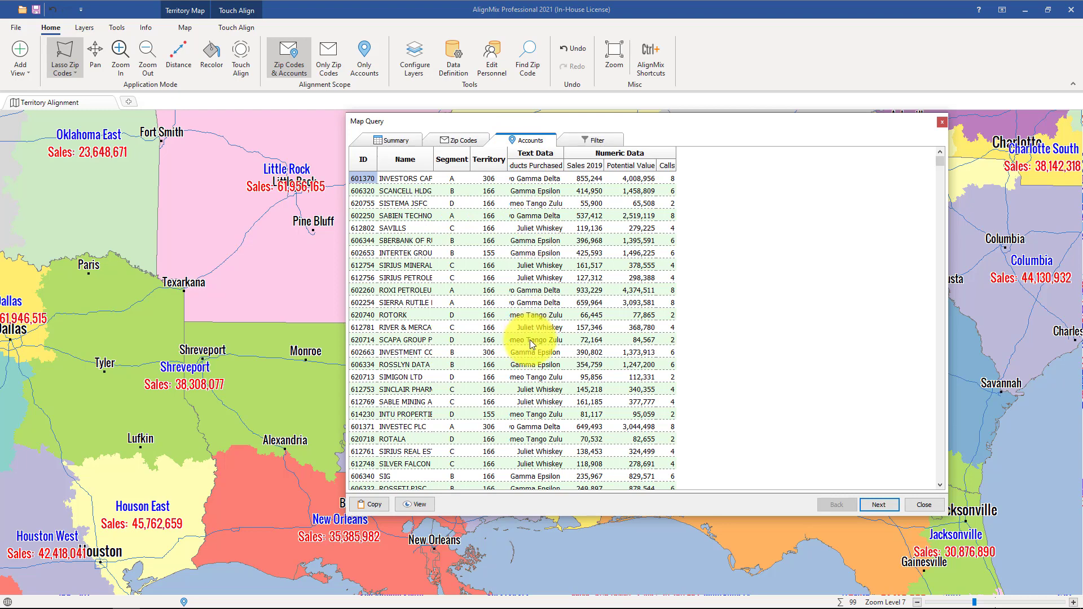
Step: Create a new territory from the lassoed zip codes and accounts after checking the other available actions
click(880, 504)
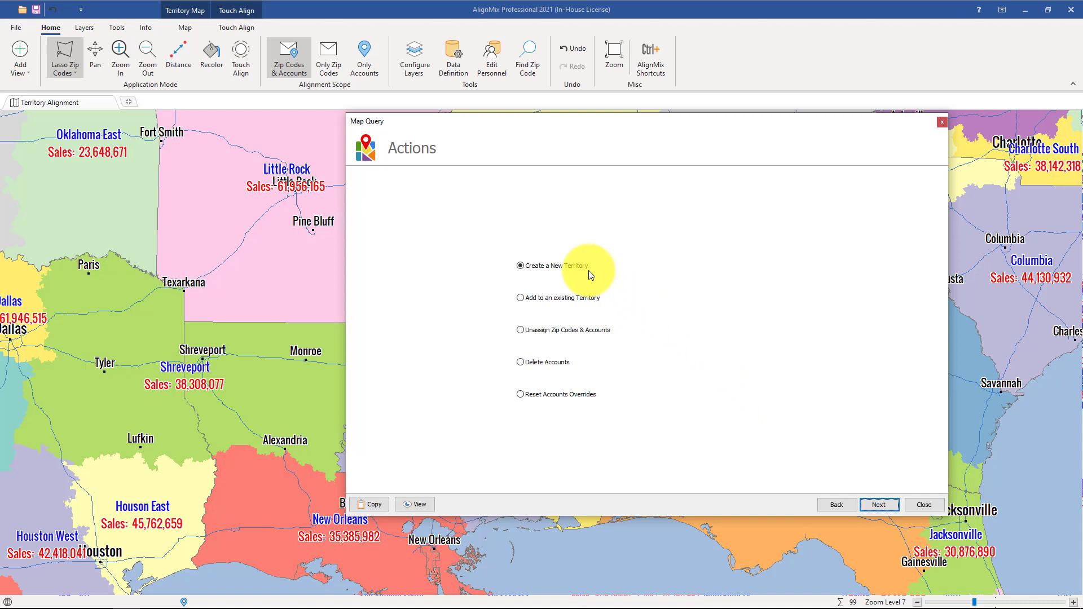
click(589, 299)
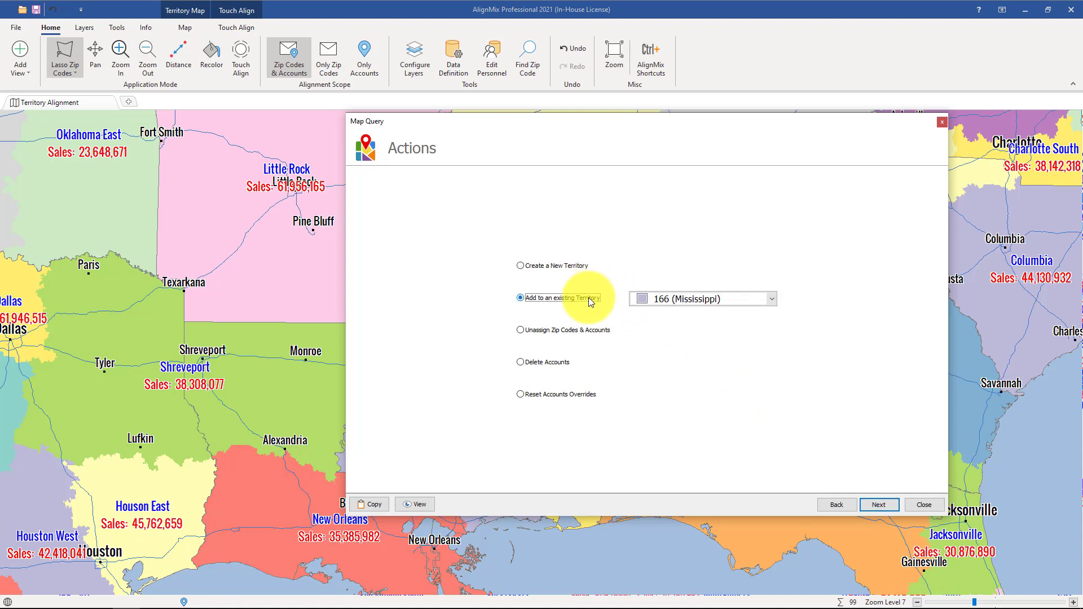
click(695, 301)
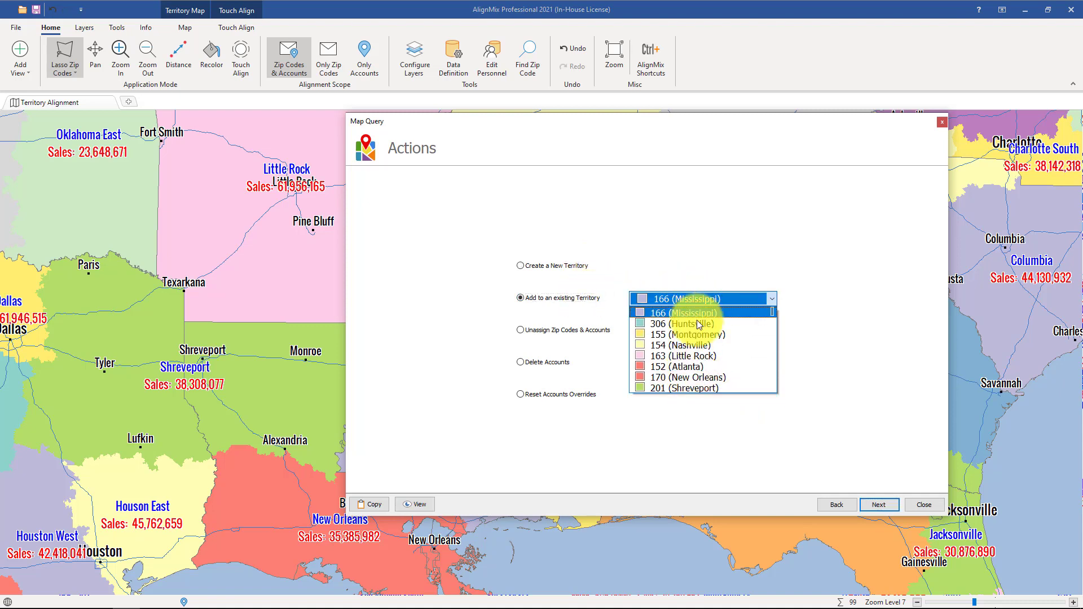
click(685, 263)
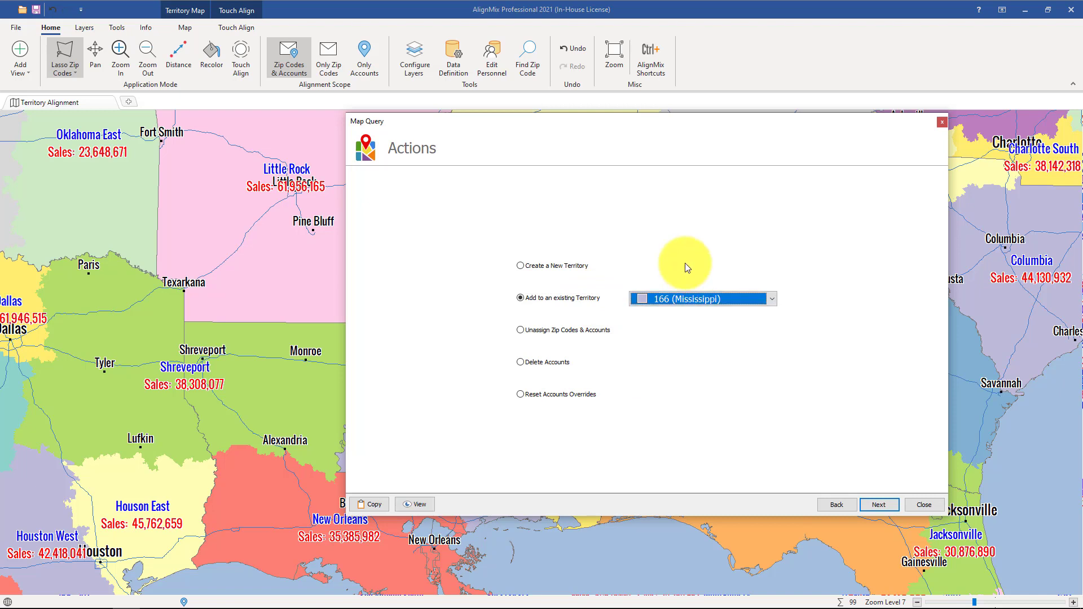
click(581, 330)
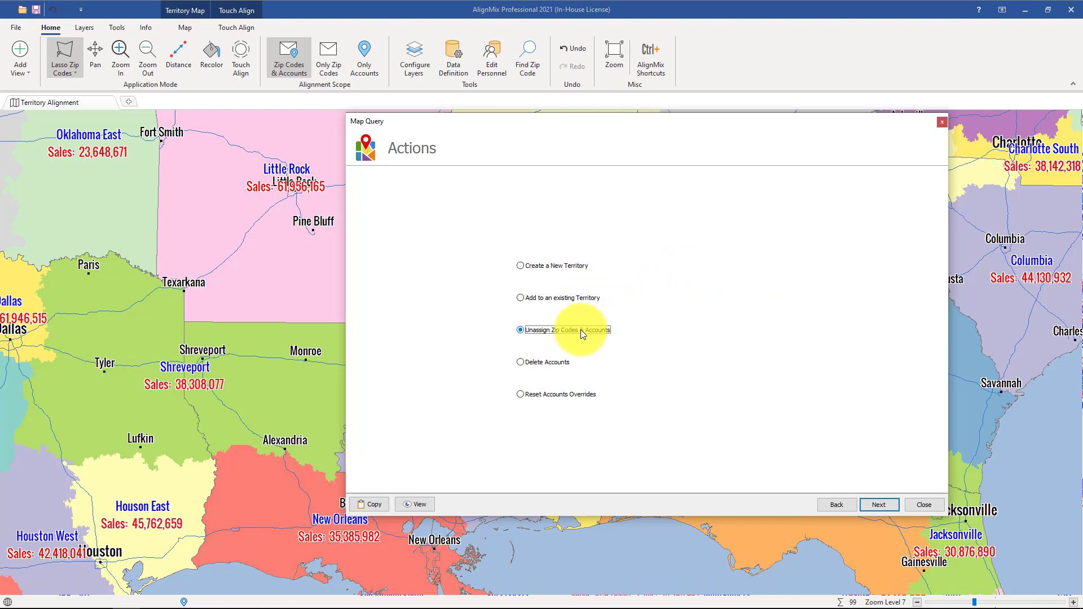
click(544, 361)
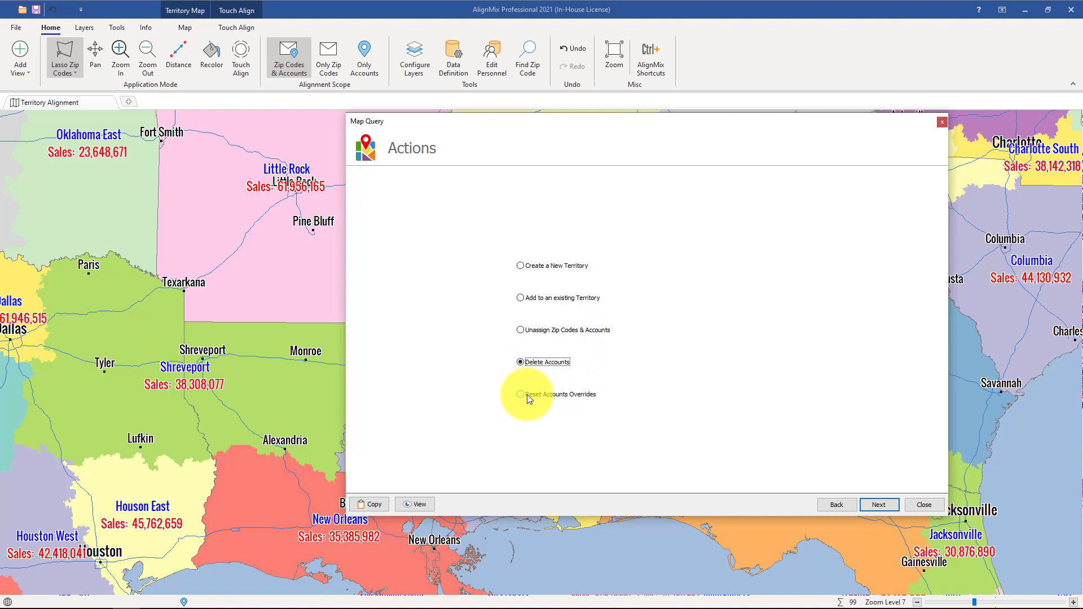
click(558, 394)
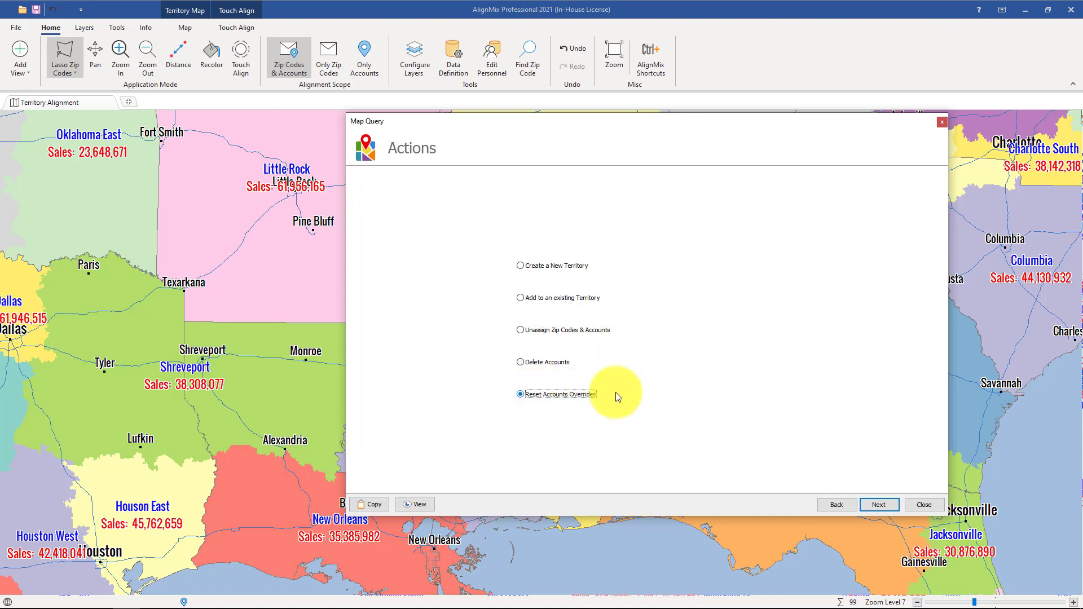
click(522, 264)
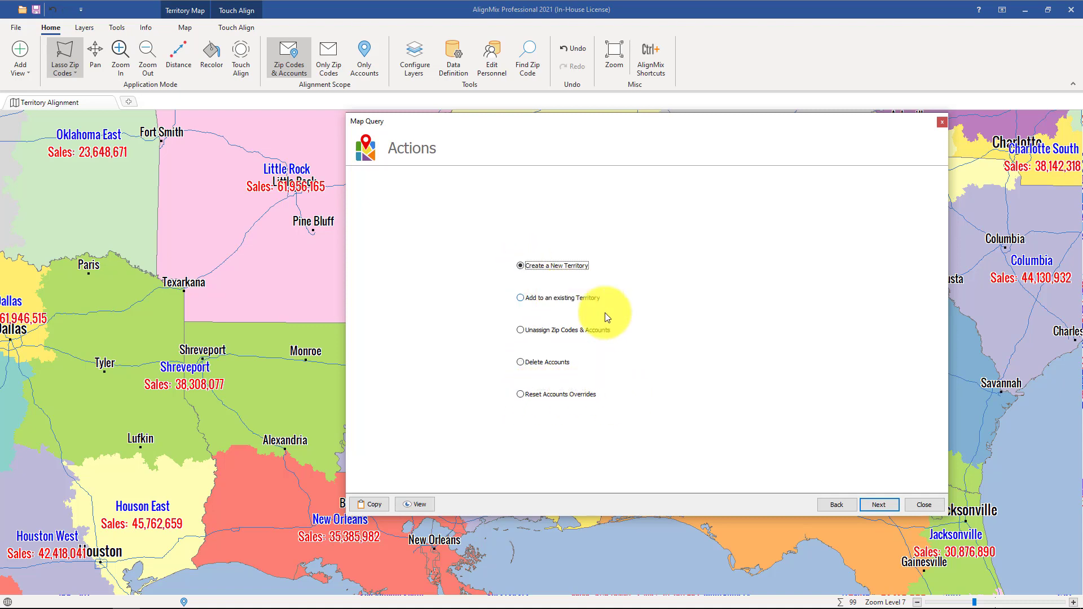
click(880, 503)
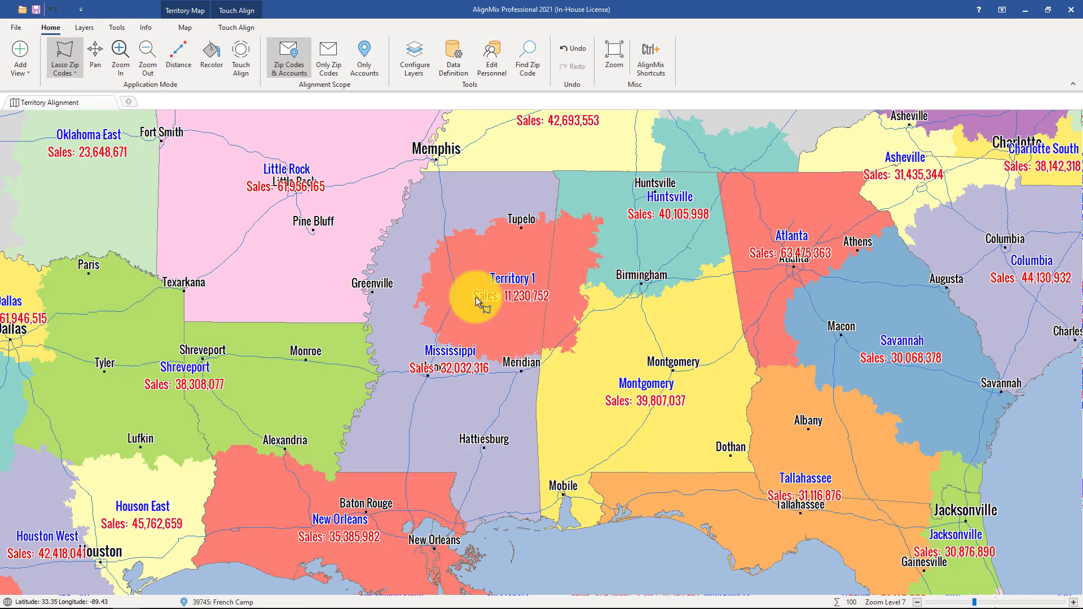
Step: Circle the zip codes within about 64 miles of a point between La Grange and Macon, and review the selection's zip codes and accounts
click(73, 72)
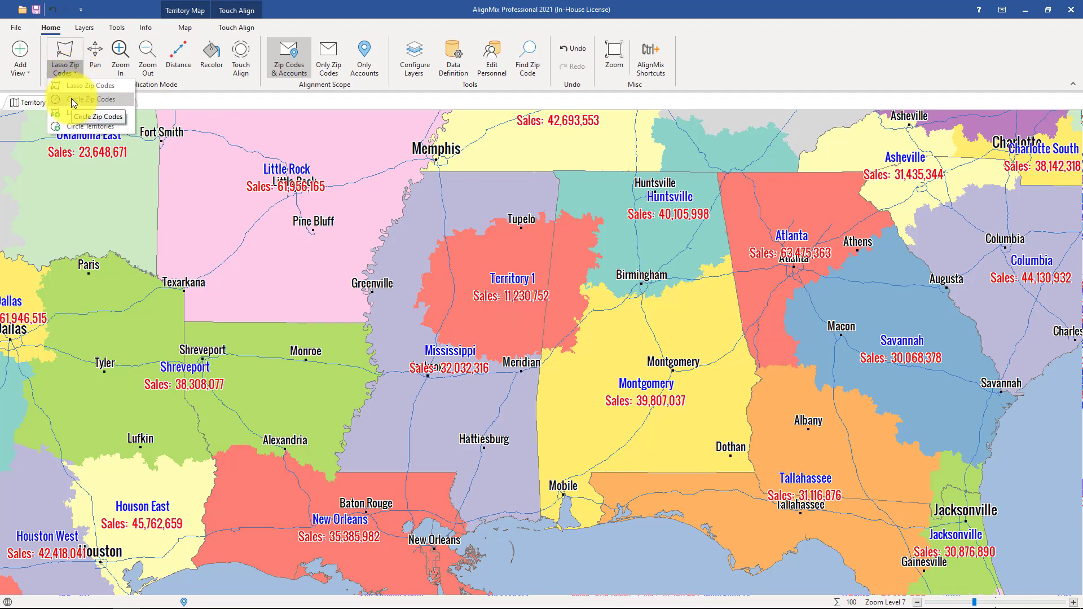
click(71, 100)
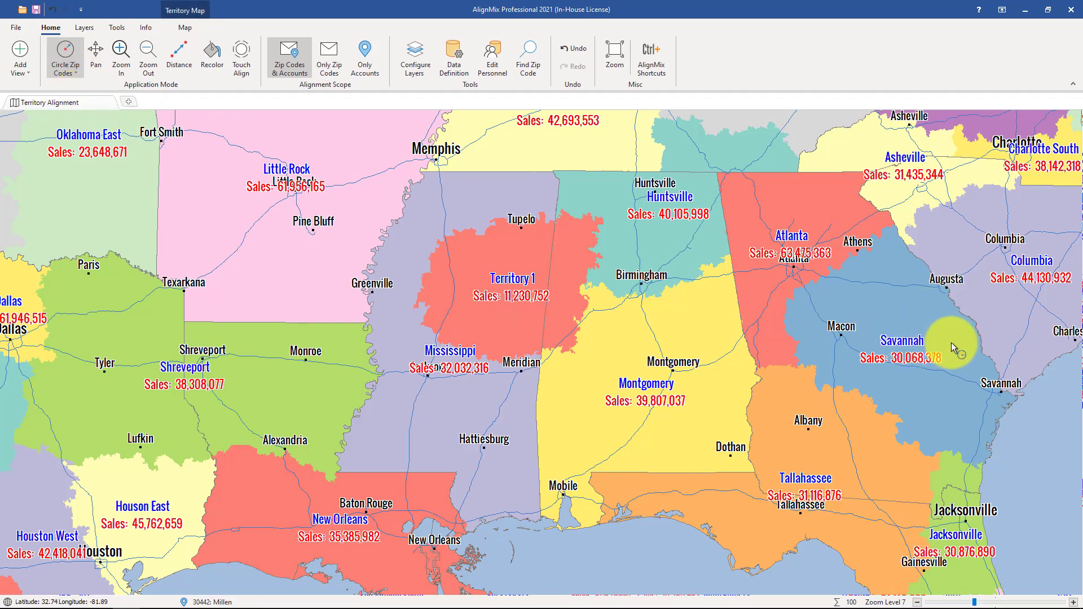
scroll(951, 342, up, 1)
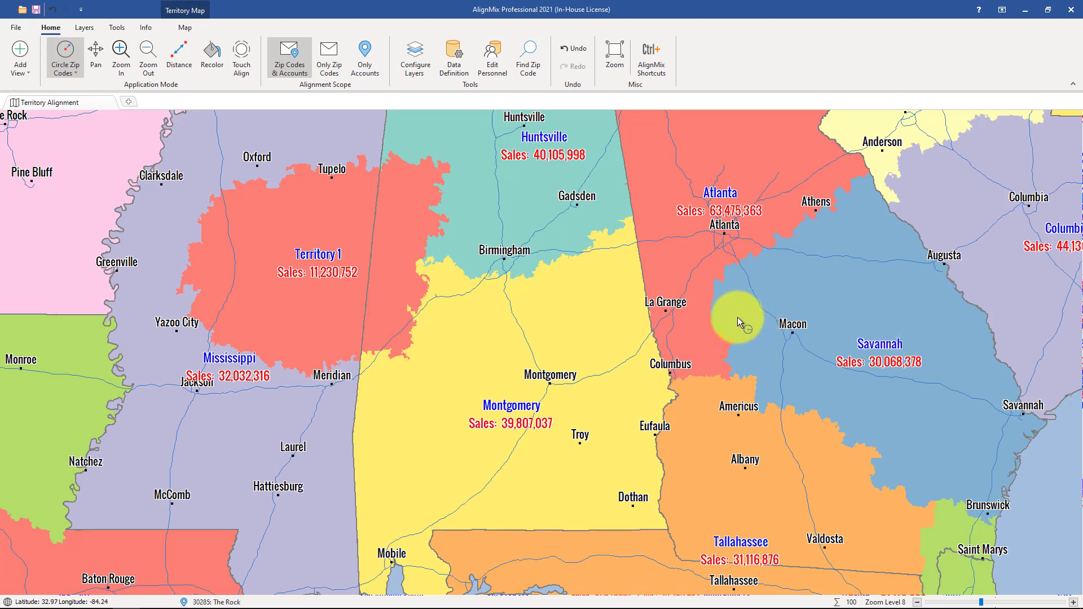
drag(733, 311, 833, 321)
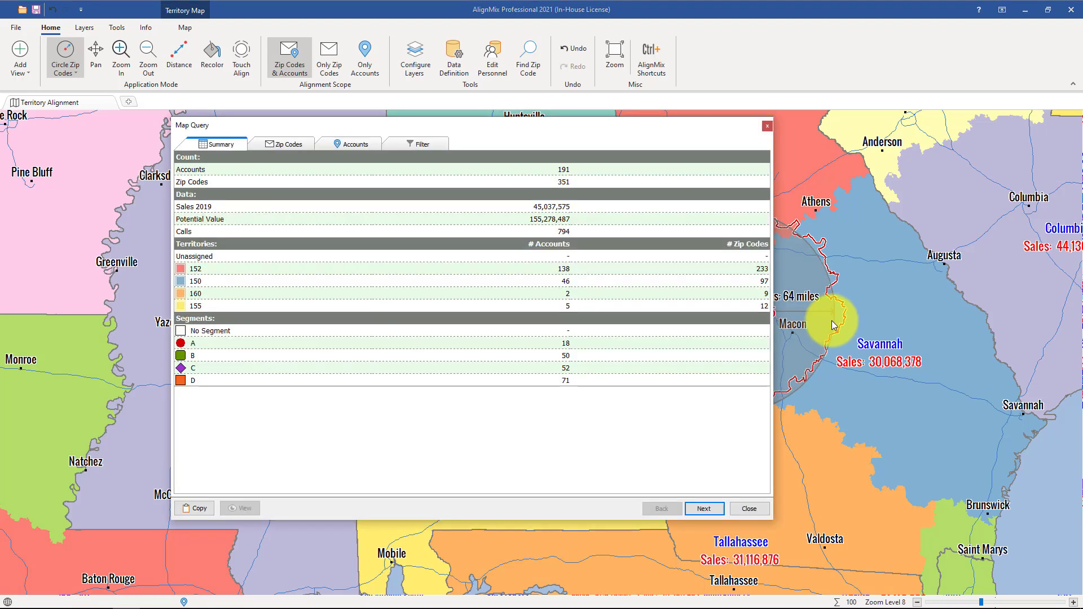
click(286, 148)
click(337, 146)
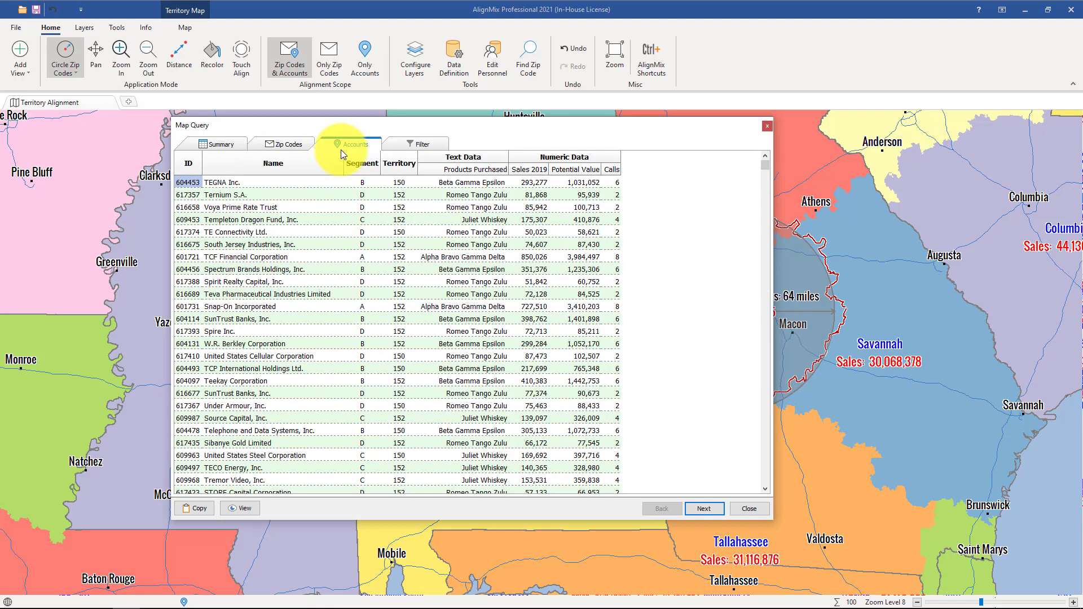
click(222, 138)
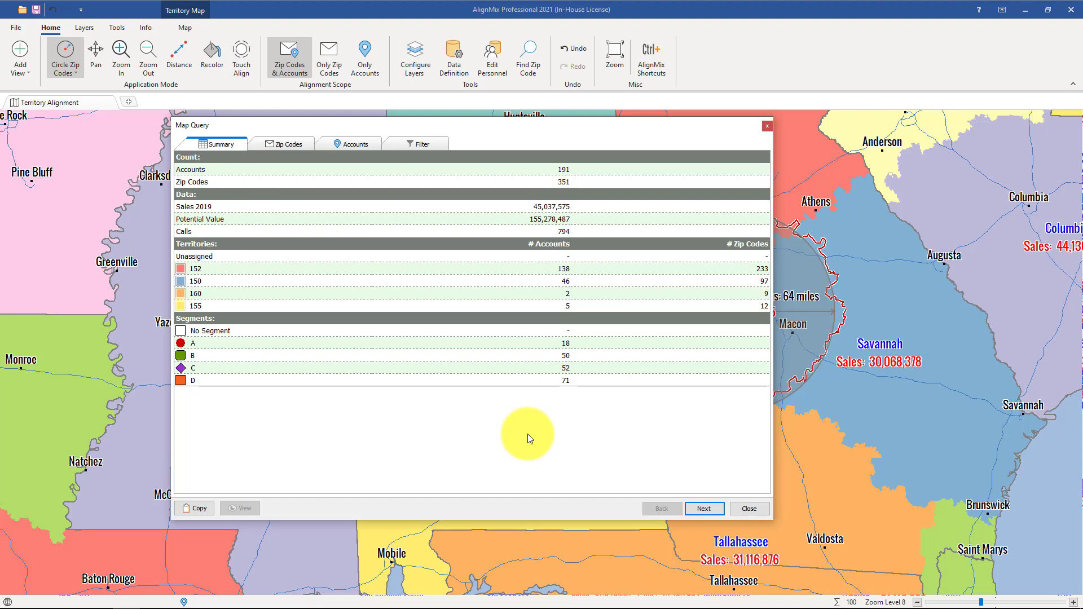
Step: Add the circled zip codes and accounts to the existing territory 152 (Atlanta)
click(703, 509)
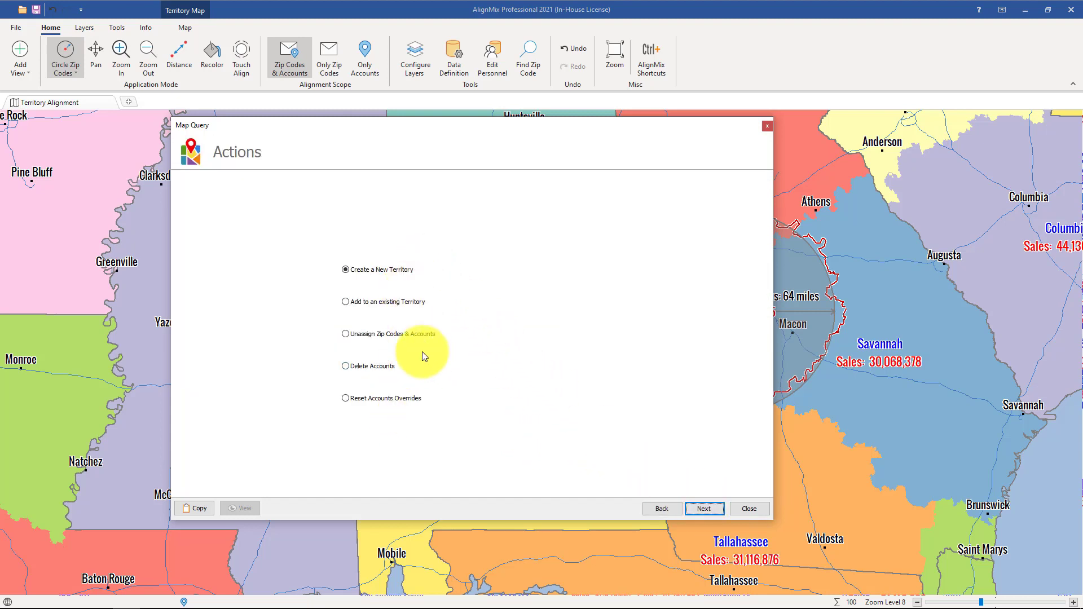
click(366, 303)
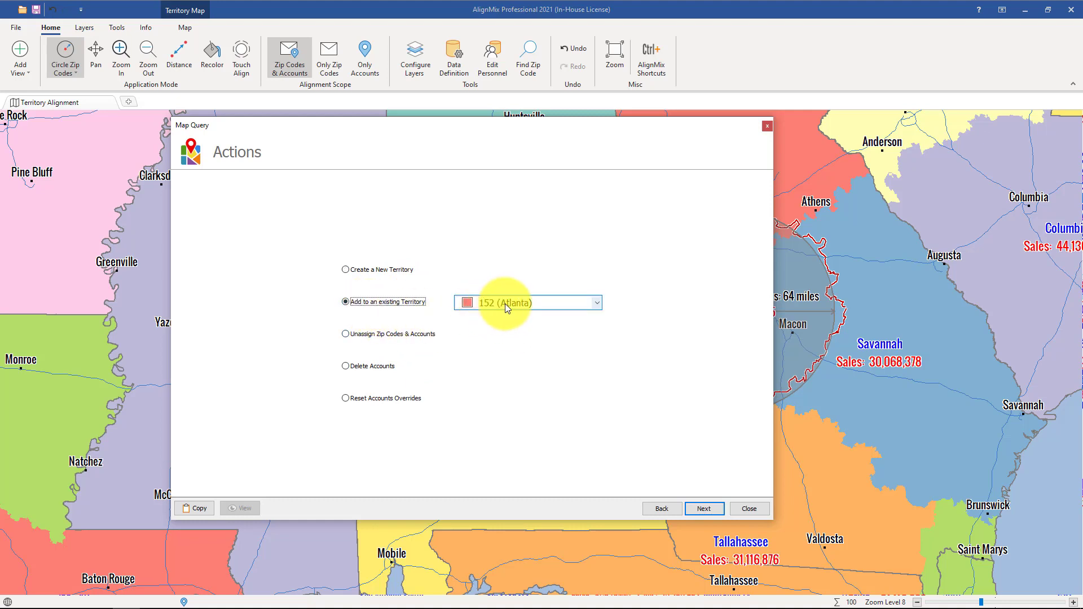
click(698, 507)
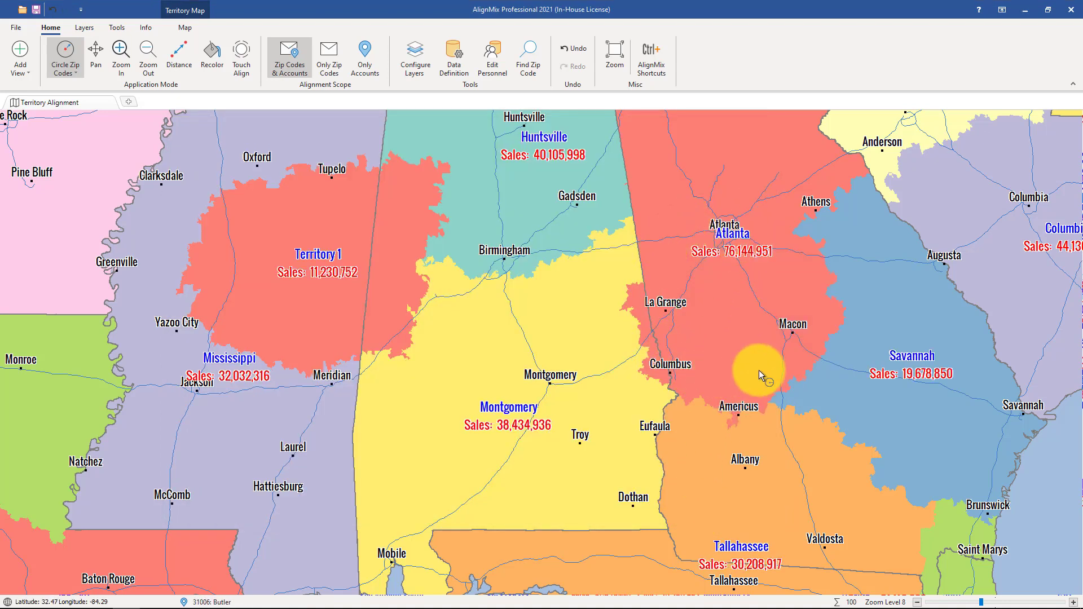
Step: Lasso the Atlanta, Savannah, Tallahassee and Montgomery territories, and review their totals, zip codes and accounts in a widened query window
click(79, 75)
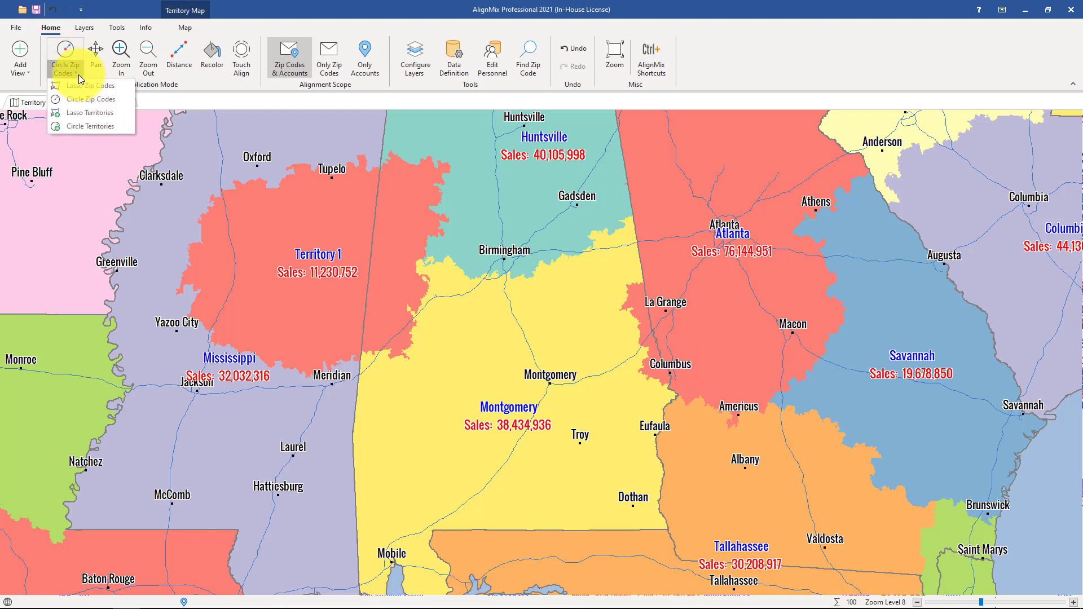
click(86, 114)
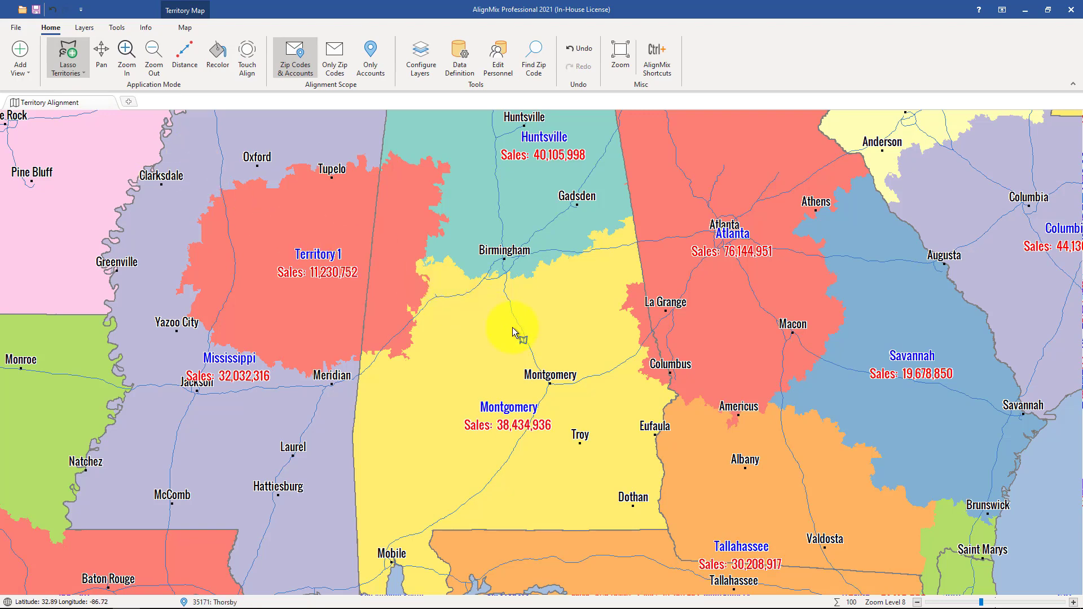
scroll(517, 327, down, 1)
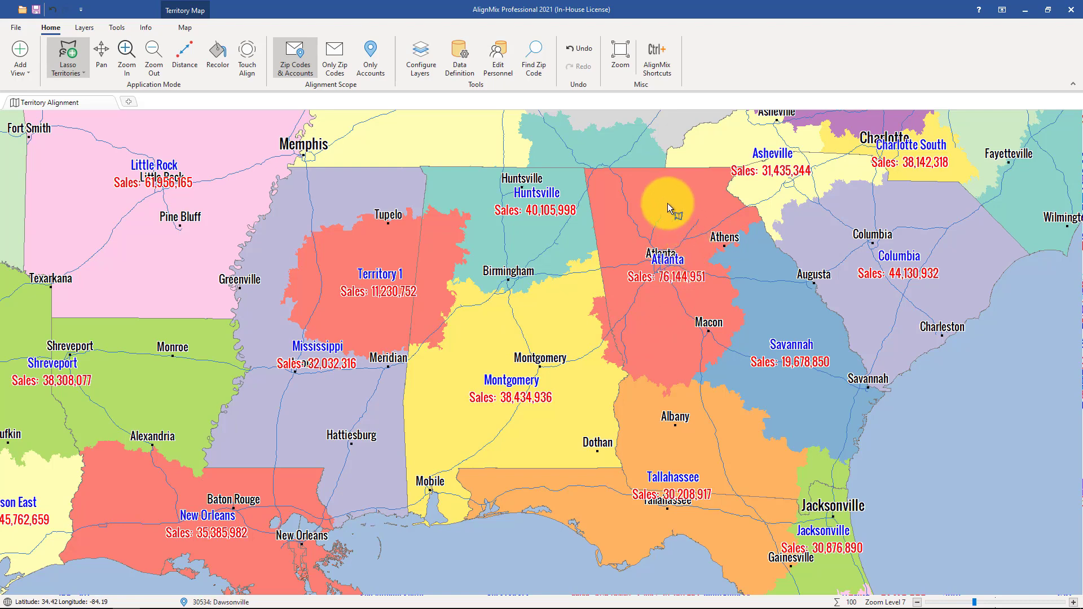
mouse_move(662, 192)
mouse_down()
mouse_move(767, 261)
mouse_move(786, 300)
mouse_move(792, 366)
mouse_move(769, 435)
mouse_move(692, 456)
mouse_move(544, 398)
mouse_up()
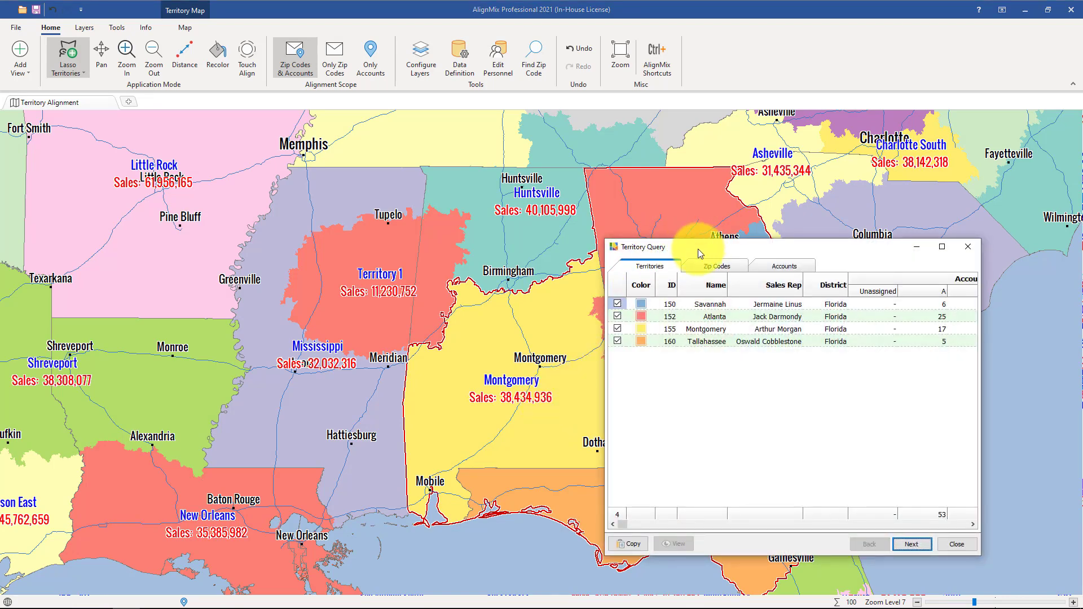
drag(699, 249, 384, 163)
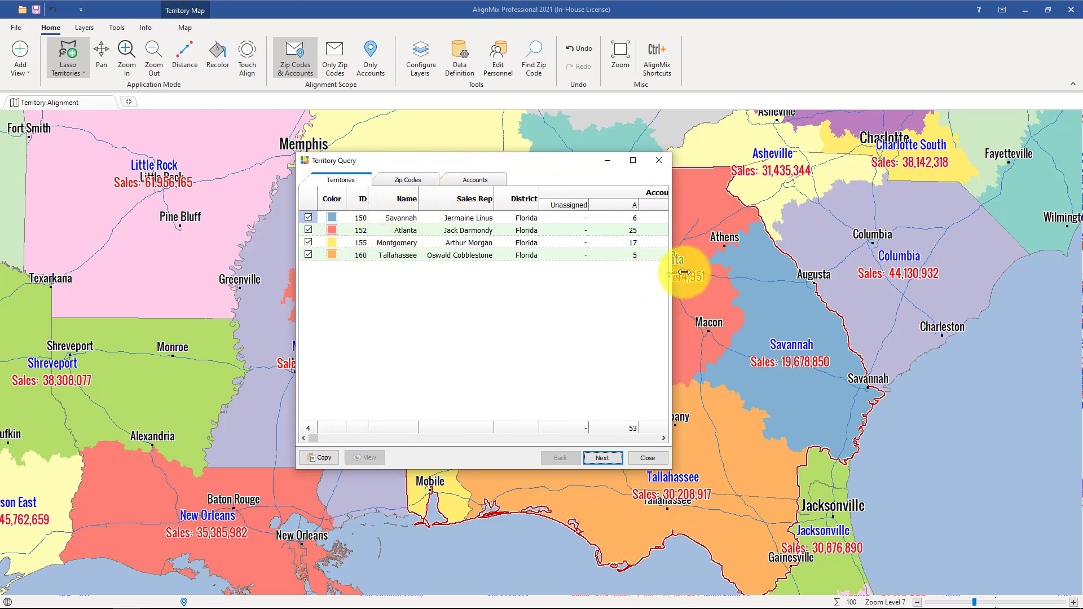
drag(670, 275, 1004, 291)
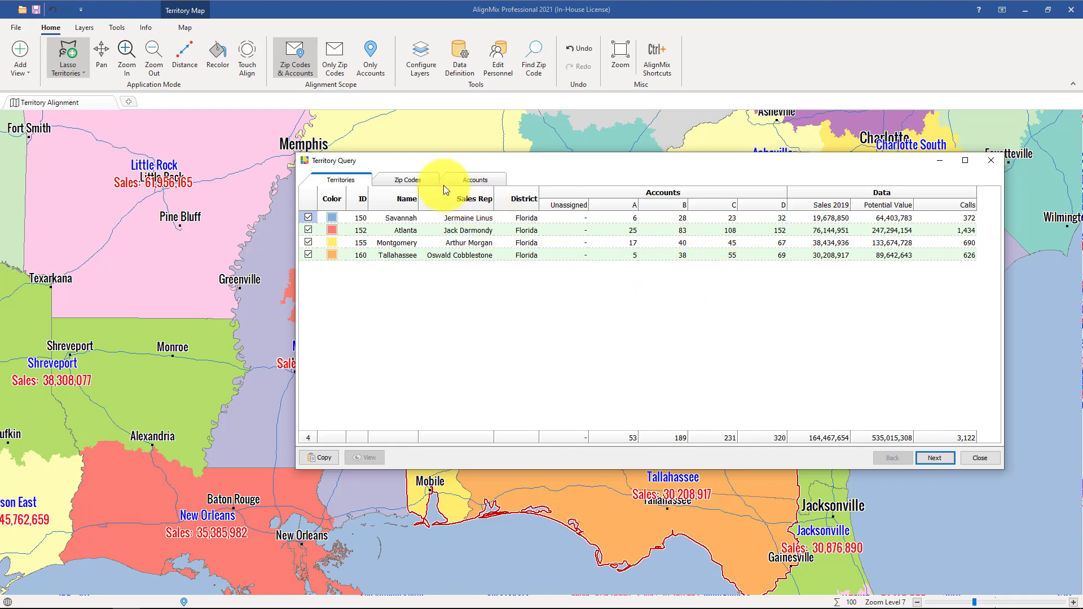
click(407, 179)
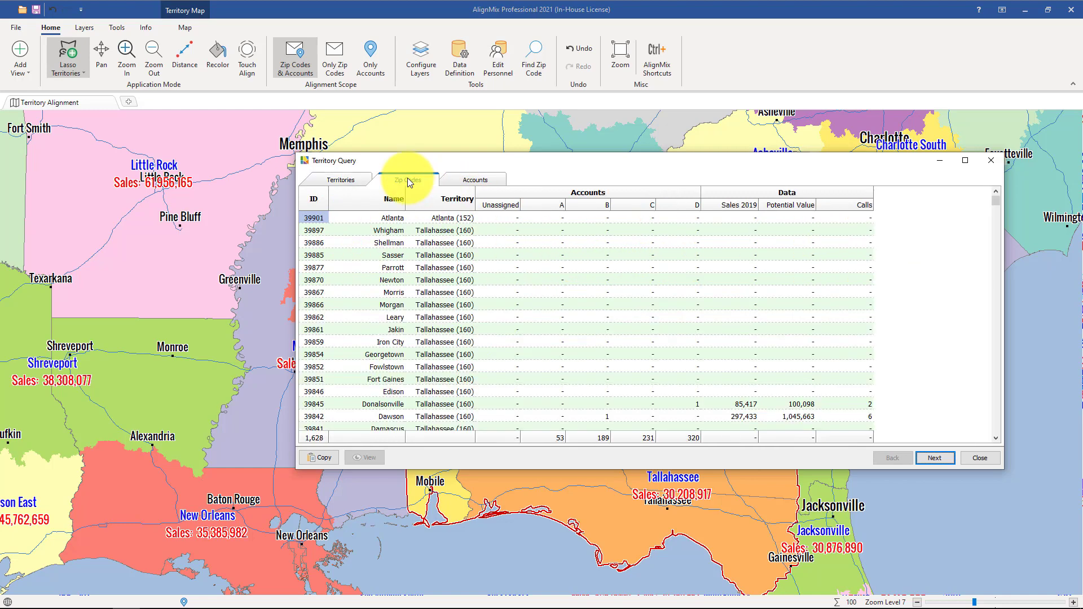
click(460, 183)
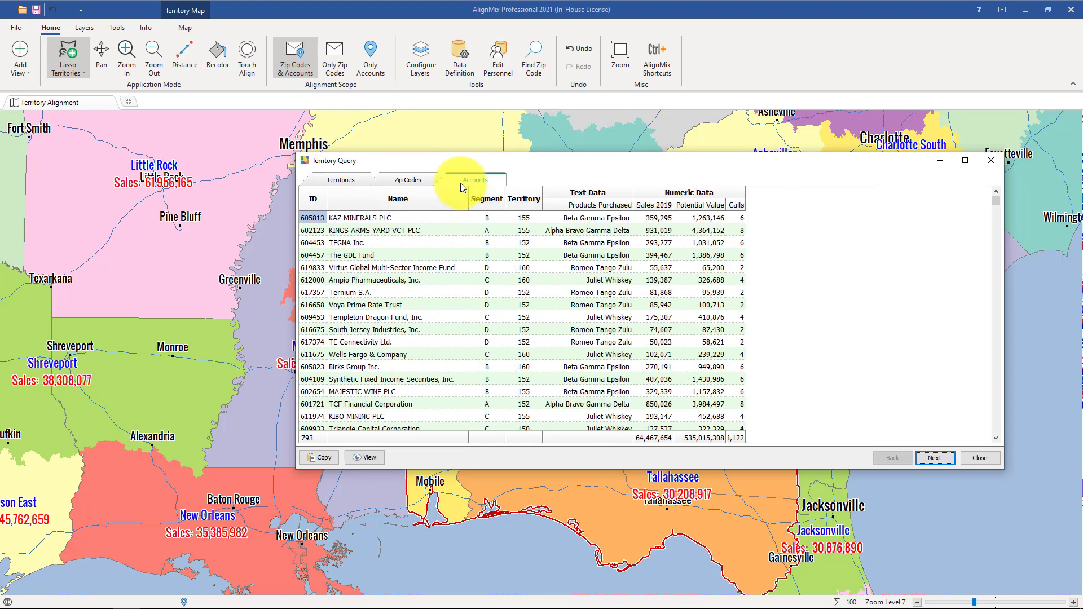
Step: Delete the lassoed Savannah, Atlanta, Montgomery and Tallahassee territories, and undo the deletion
click(938, 458)
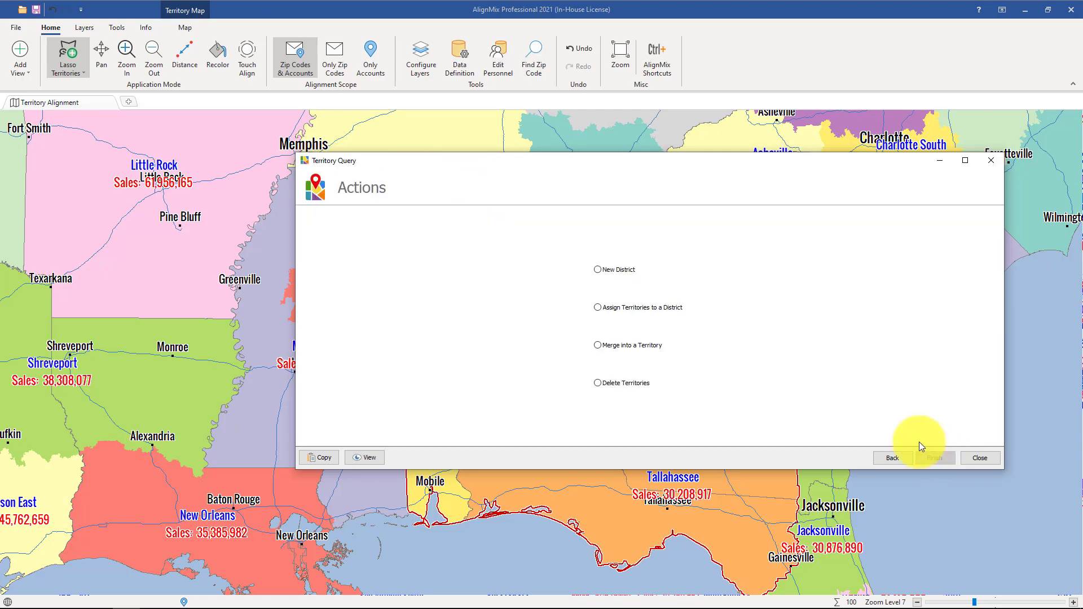
click(615, 270)
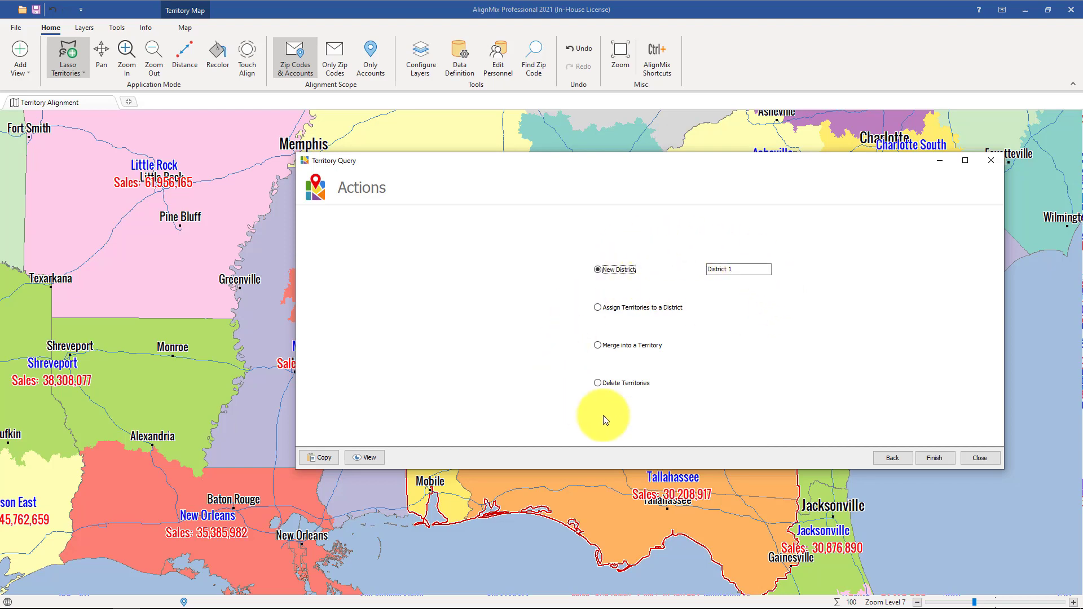
click(605, 309)
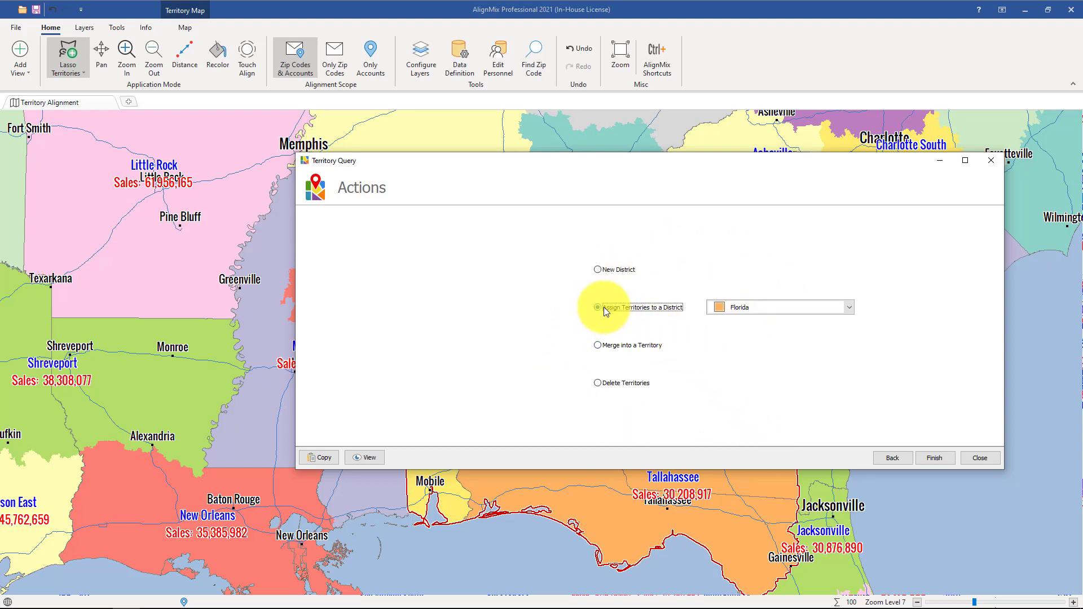
click(757, 309)
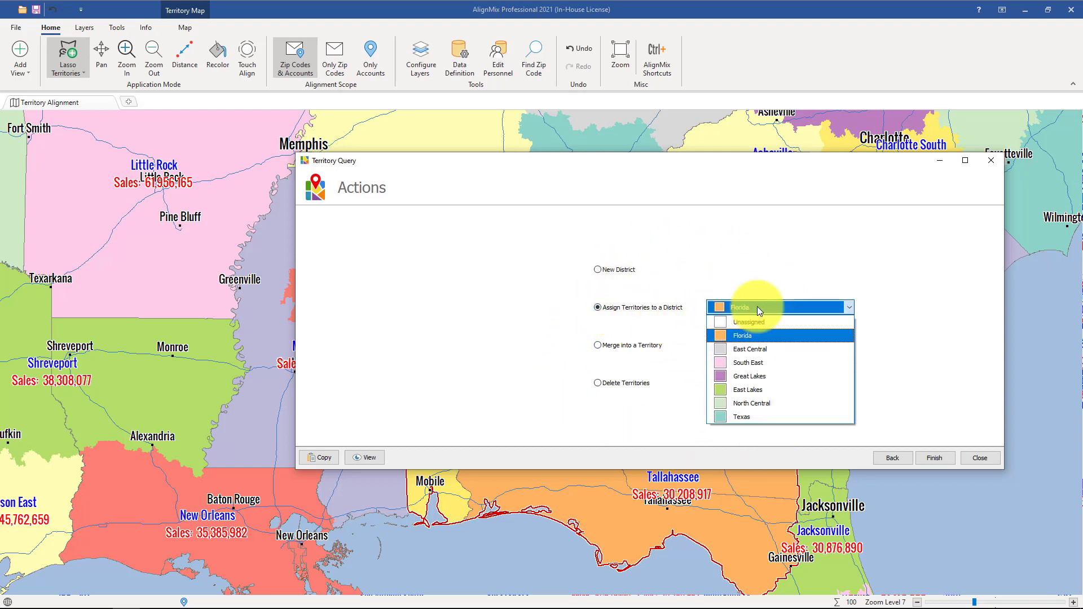
click(757, 306)
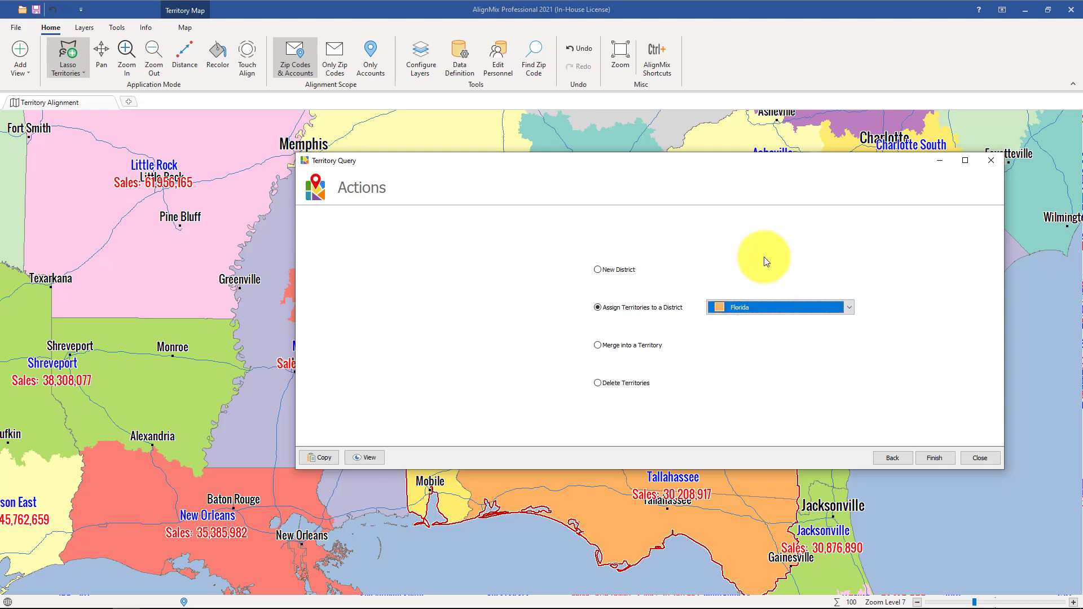
click(601, 344)
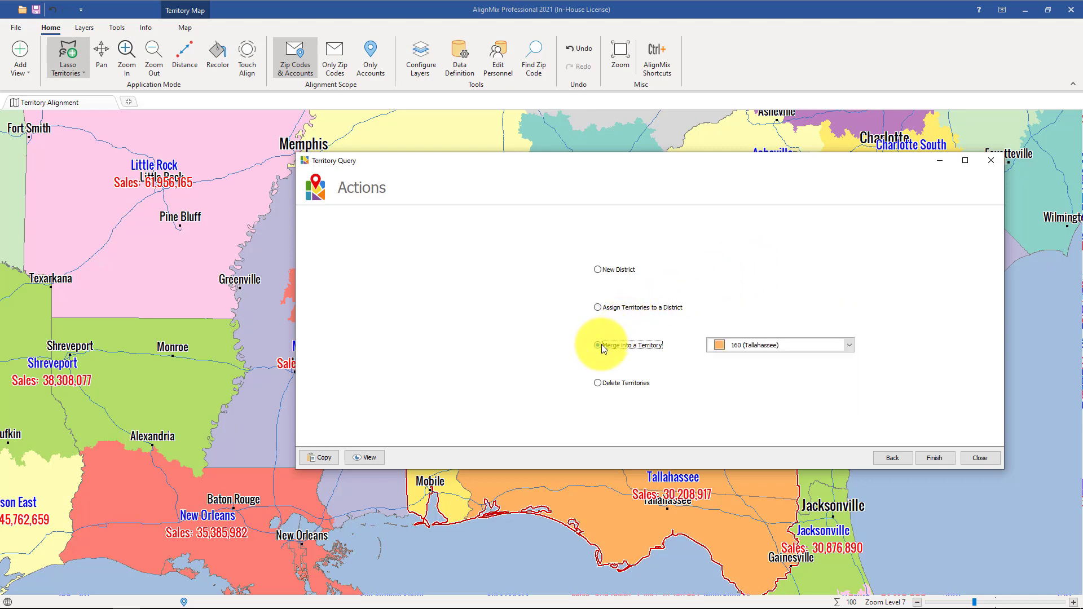
click(598, 384)
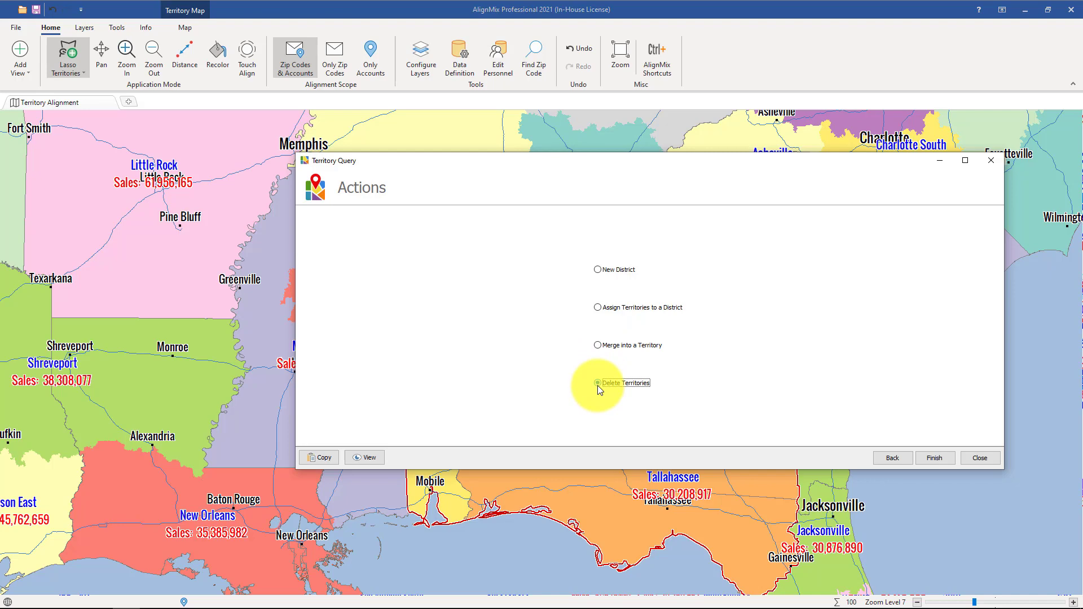
click(934, 457)
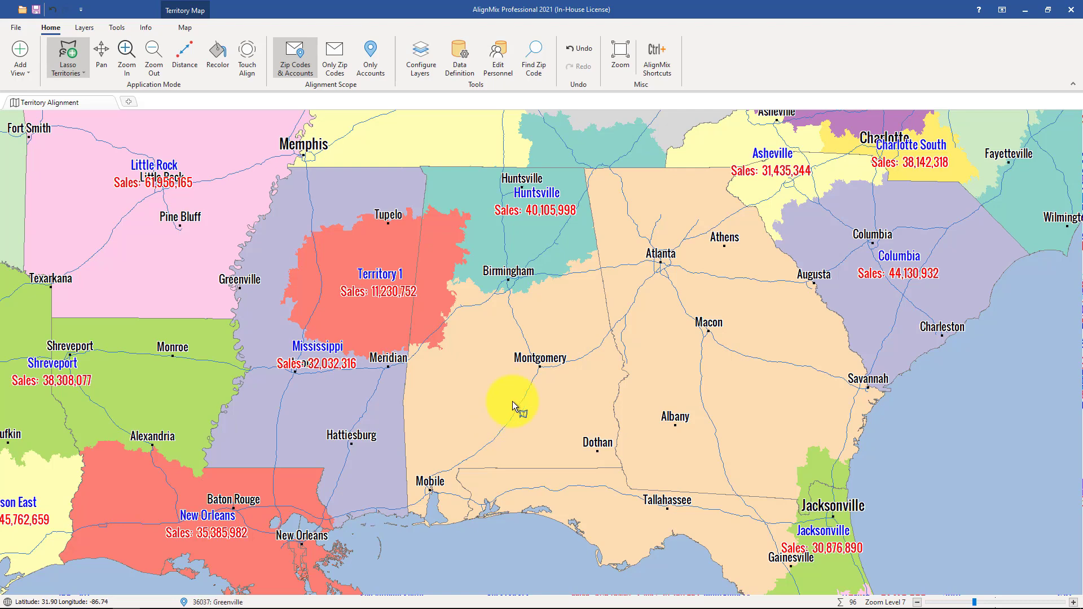
click(577, 49)
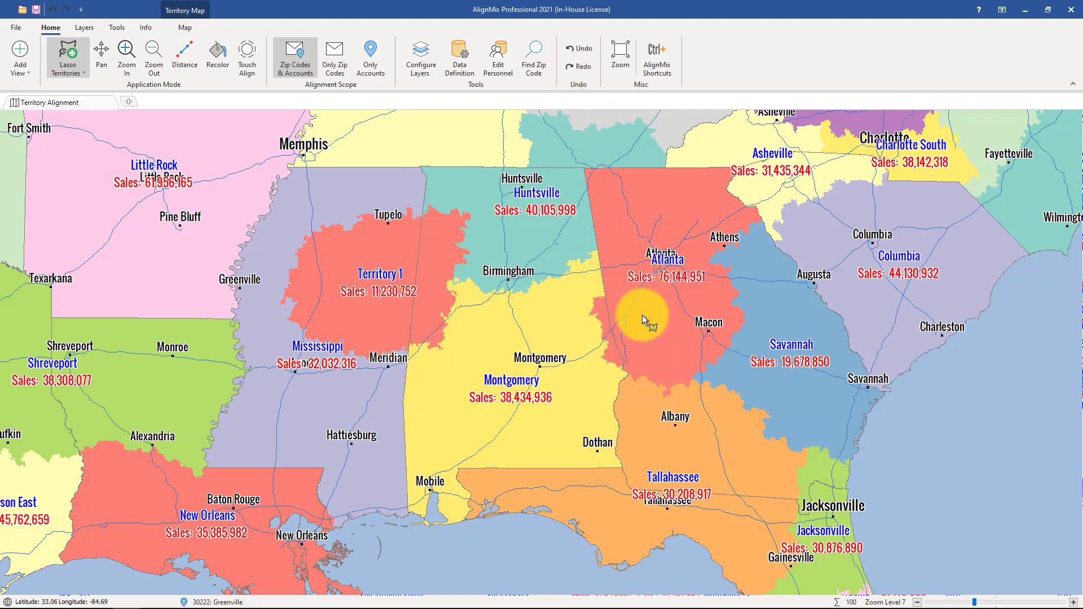
Step: Circle the Atlanta, Montgomery, Huntsville and Territory 1 territories from a point south of Birmingham, and review their totals and the available territory actions
click(82, 74)
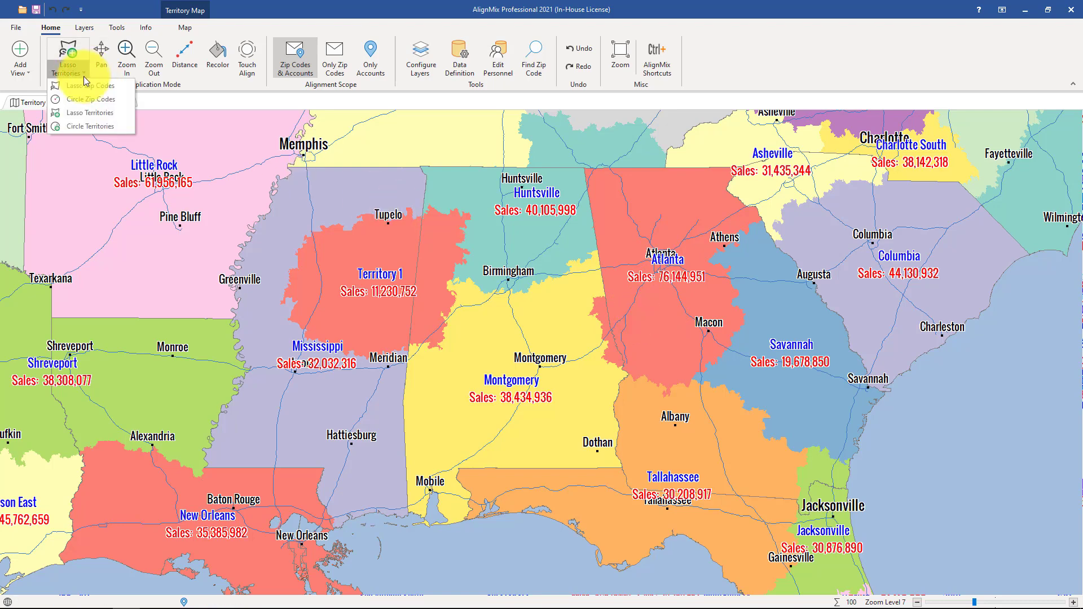
click(116, 126)
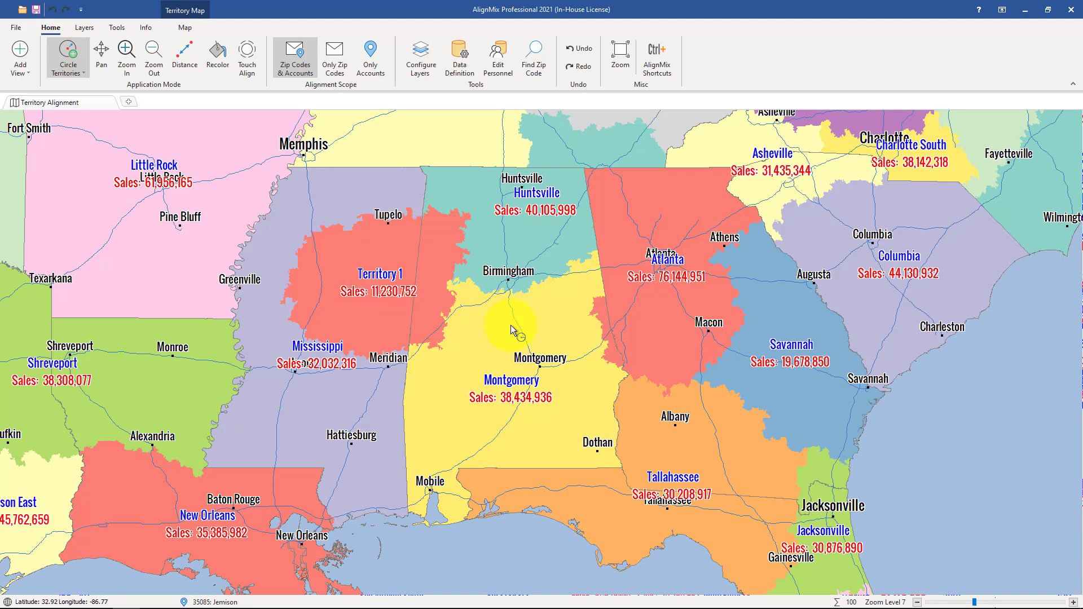
drag(513, 324, 712, 358)
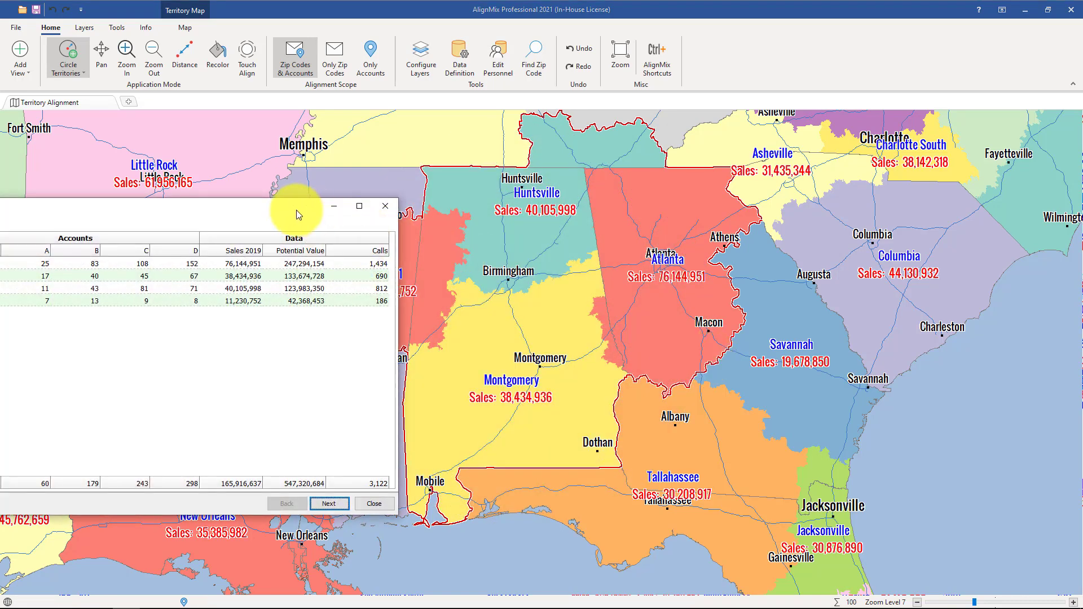
drag(296, 209, 760, 189)
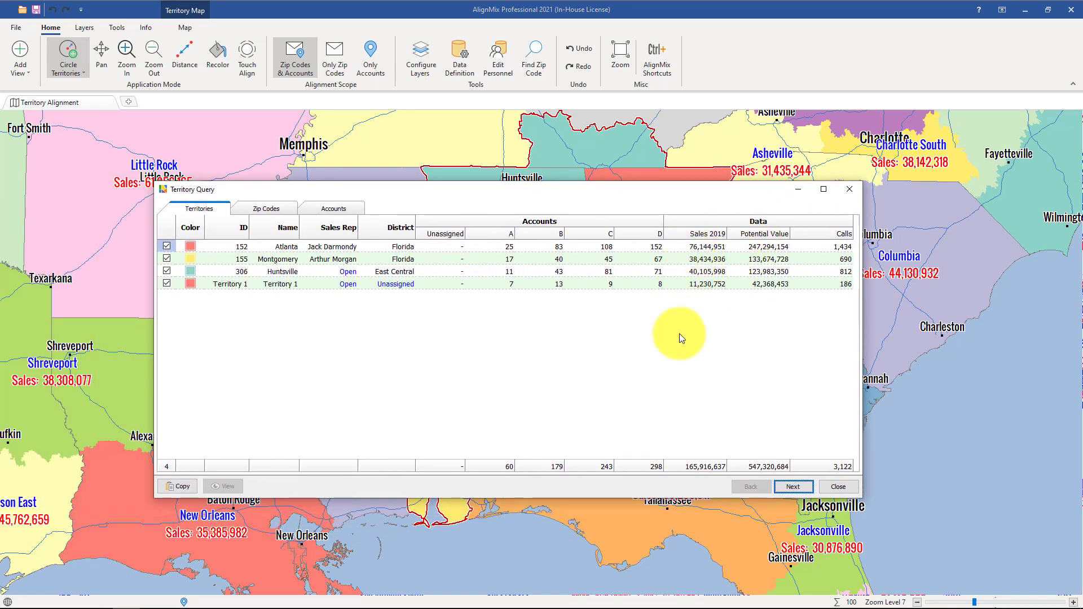
click(793, 486)
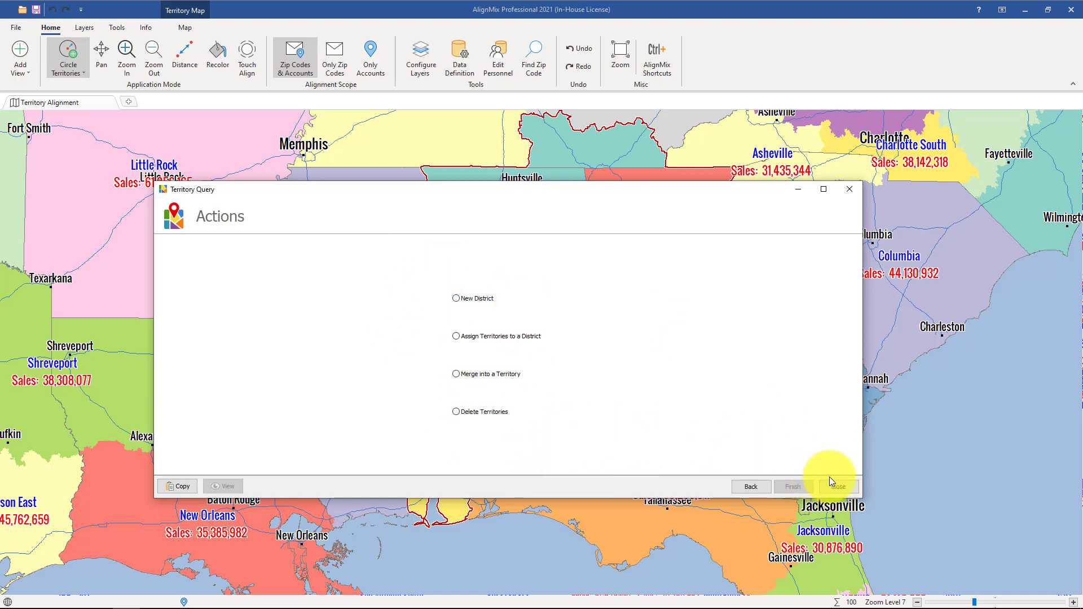
click(849, 488)
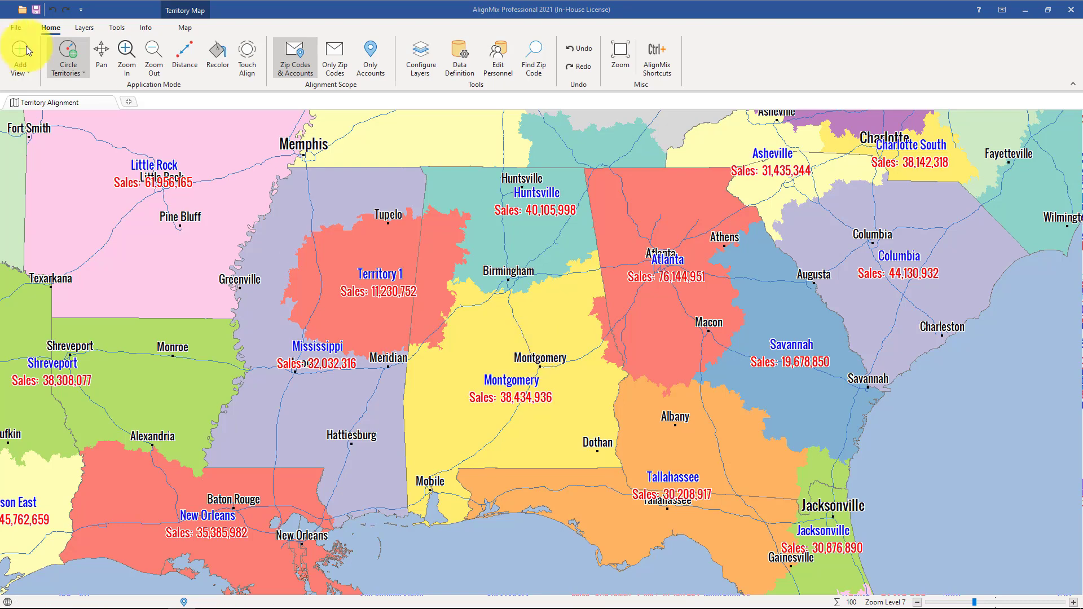
Step: Start a new project without saving the current one, using the US geography 5 Digit Zip Codes 2020 Q2
click(16, 27)
click(33, 75)
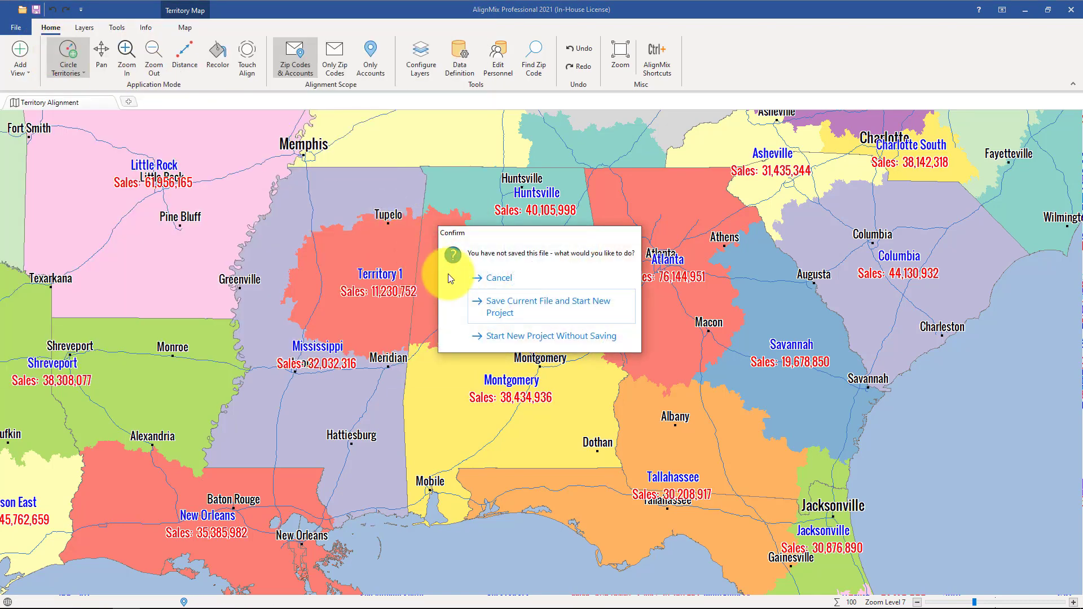
click(509, 337)
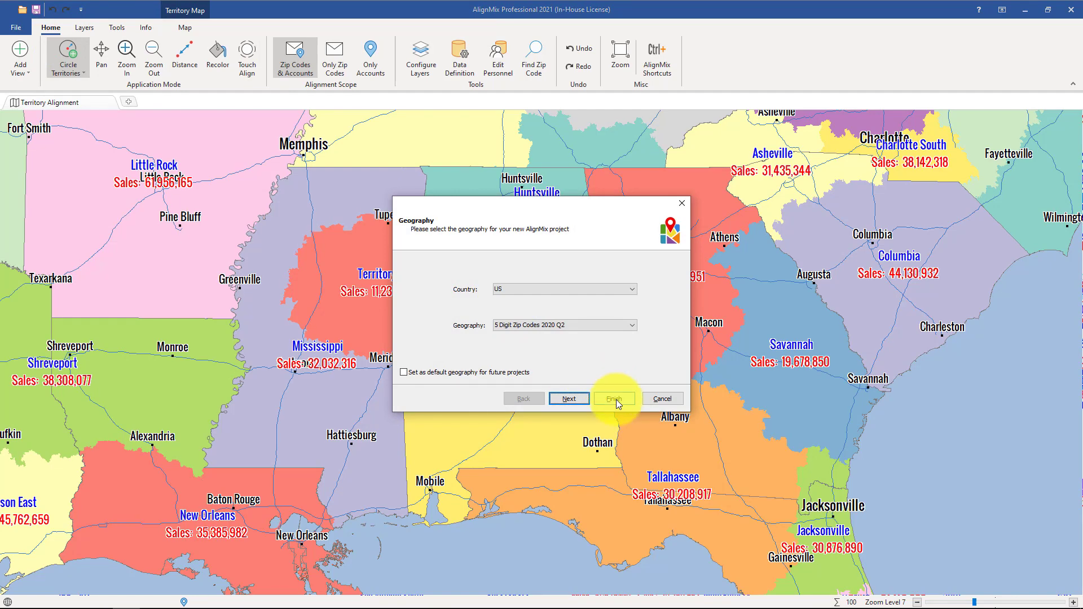
key(Return)
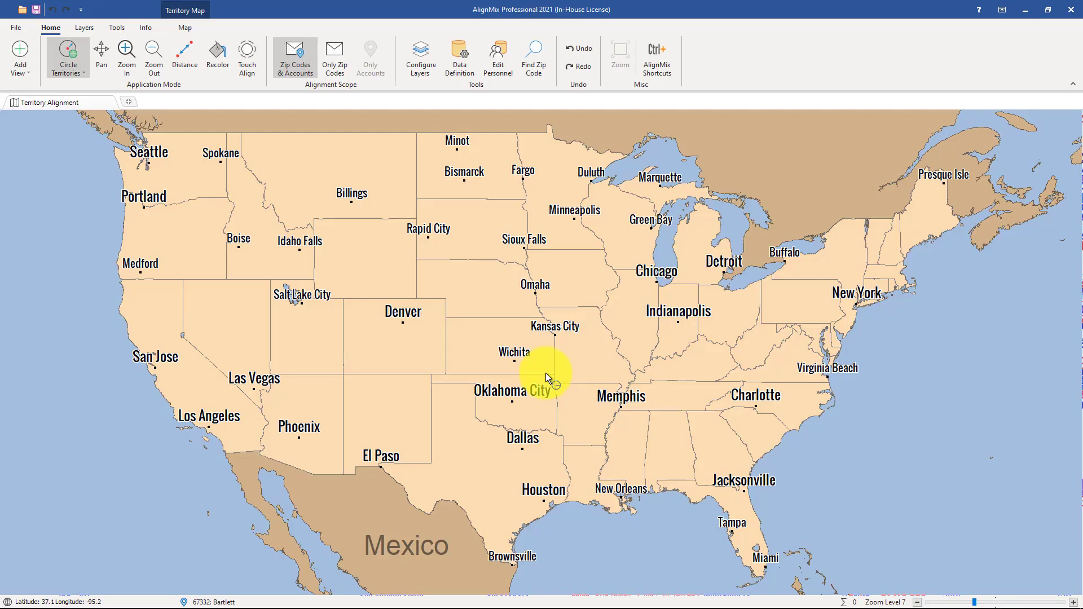
Step: Lasso the zip codes around Indianapolis, Memphis and Atlanta into a new territory, and undo its creation
click(80, 74)
click(93, 86)
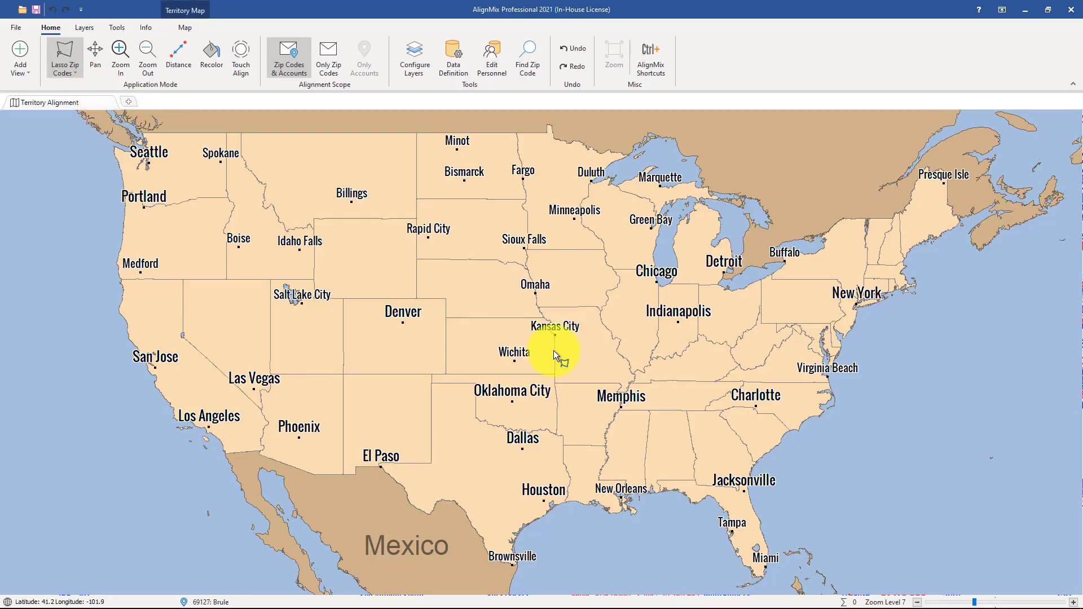
scroll(617, 367, up, 3)
mouse_move(633, 298)
mouse_down()
mouse_move(580, 350)
mouse_move(670, 483)
mouse_move(789, 416)
mouse_move(798, 334)
mouse_move(782, 293)
mouse_up()
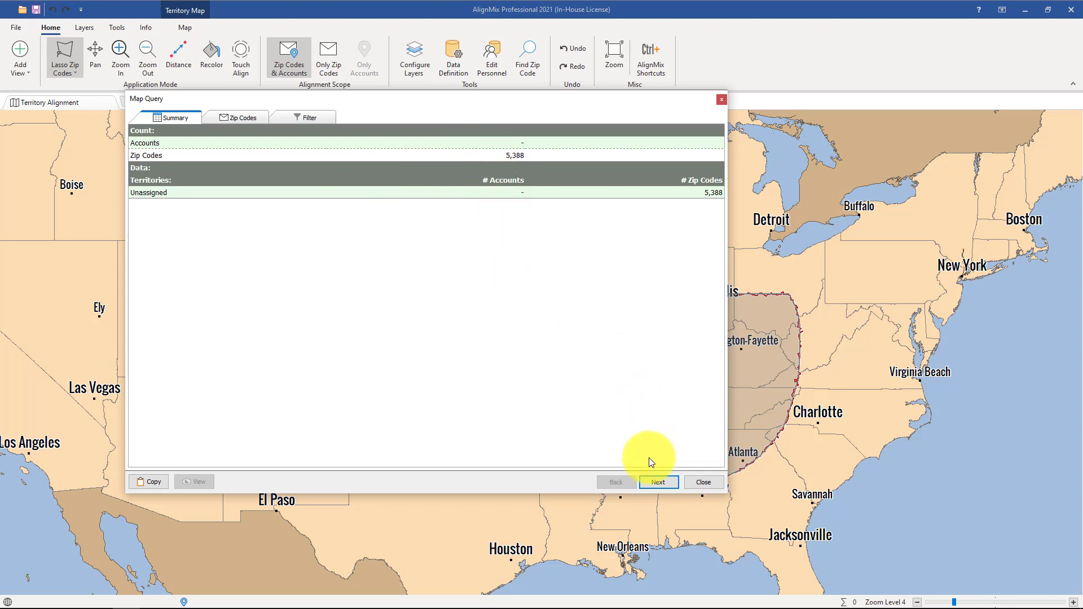
click(656, 481)
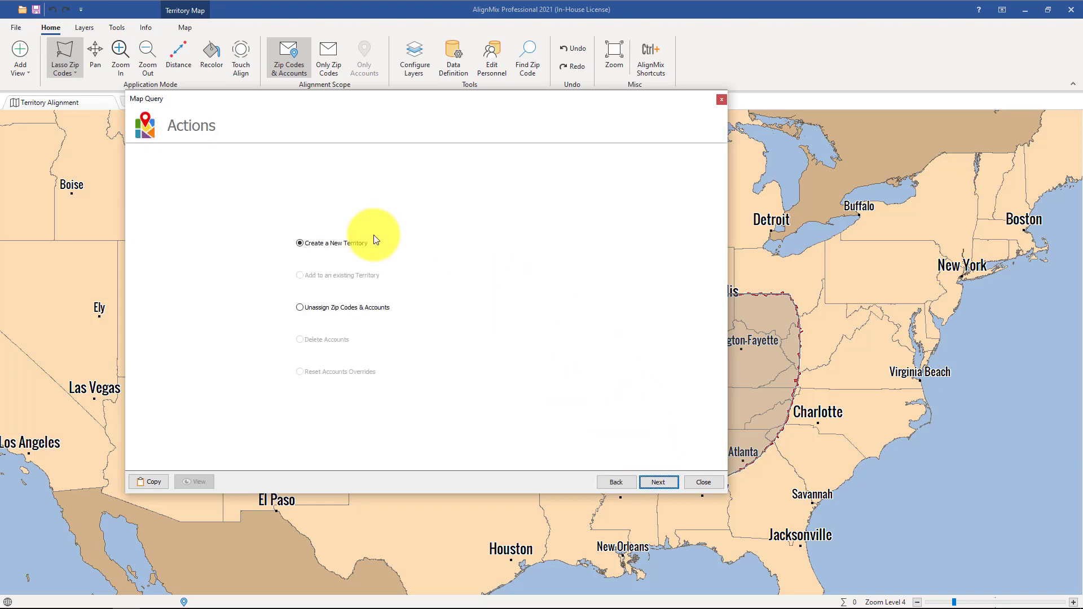
click(662, 484)
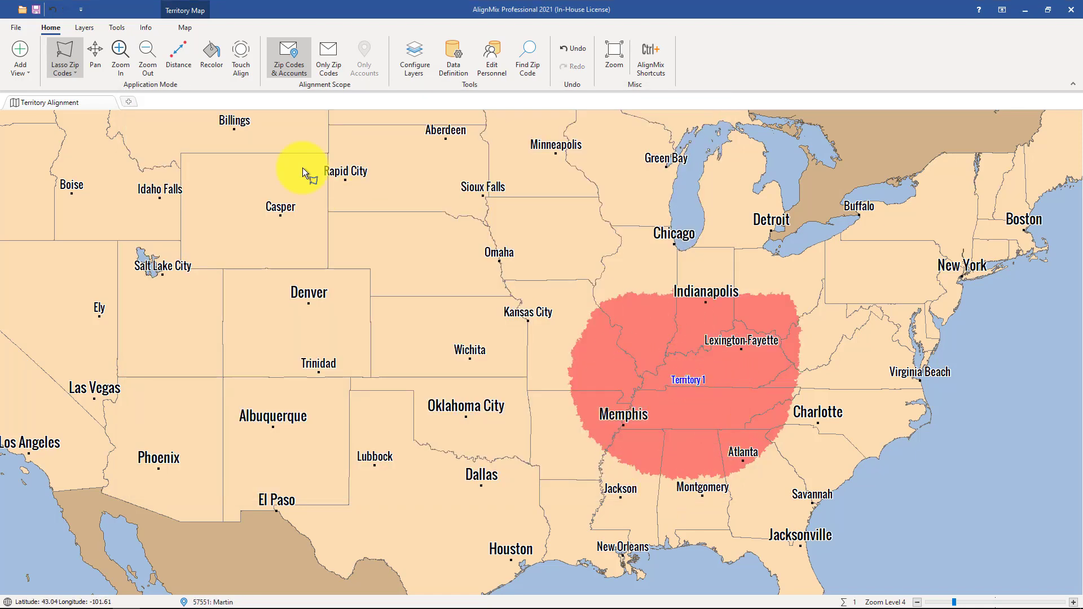
click(565, 48)
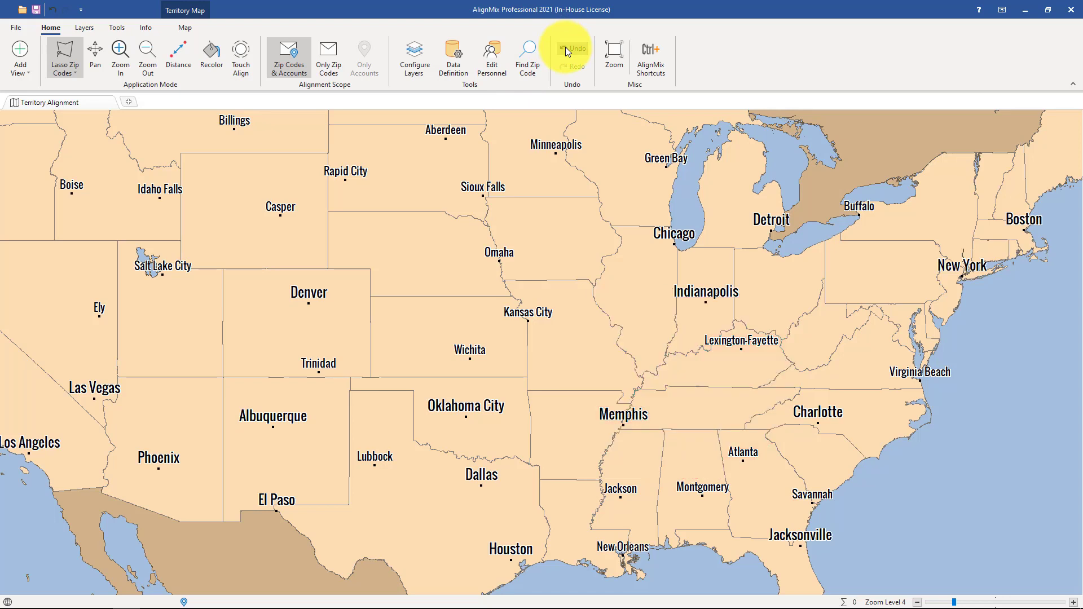
Step: Try to lasso whole territories on the blank map between Kansas City and Indianapolis
click(76, 70)
click(79, 114)
mouse_move(542, 290)
mouse_down()
mouse_move(504, 439)
mouse_move(669, 304)
mouse_up()
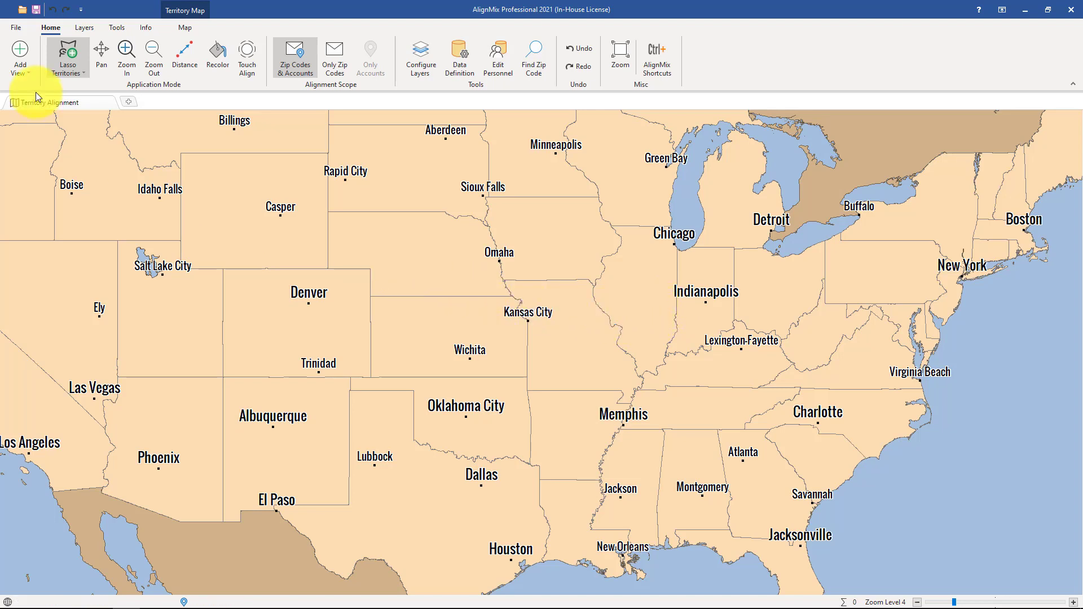
click(76, 73)
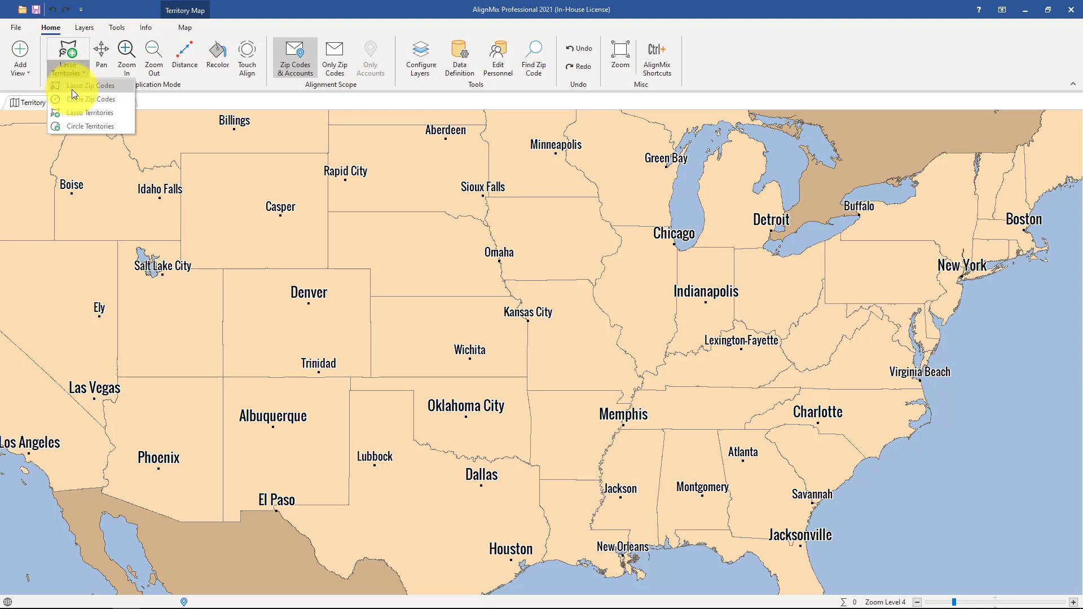
Step: Paint two adjoining new territories with Touch Align, one over Kansas around Wichita and one south of Kansas City
click(252, 63)
mouse_move(406, 329)
mouse_down()
mouse_move(430, 327)
mouse_move(423, 357)
mouse_move(422, 322)
mouse_up()
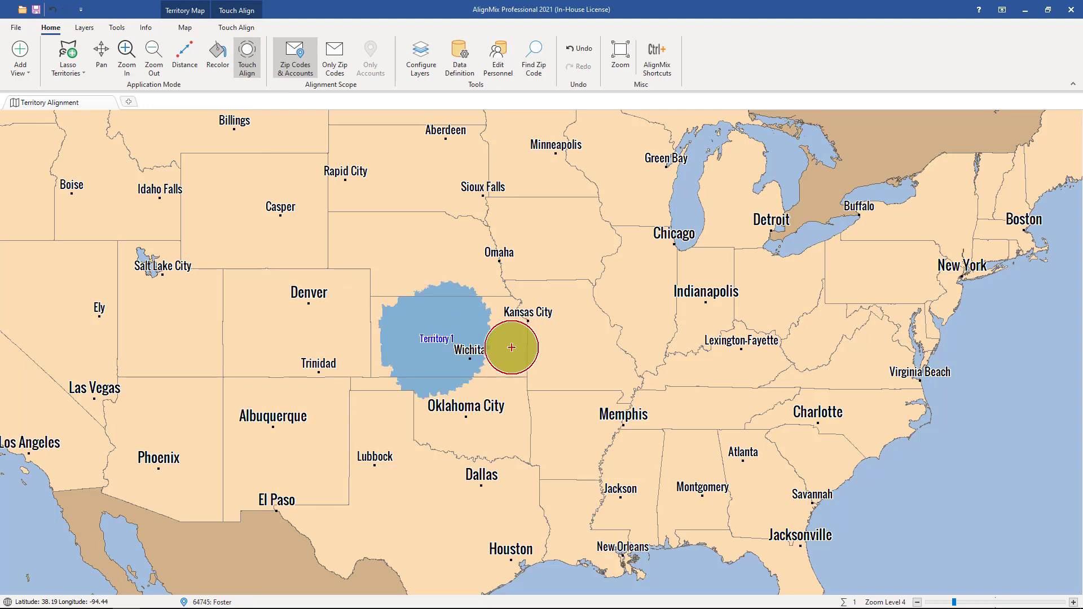
mouse_move(507, 343)
mouse_down()
mouse_move(527, 363)
mouse_move(492, 366)
mouse_up()
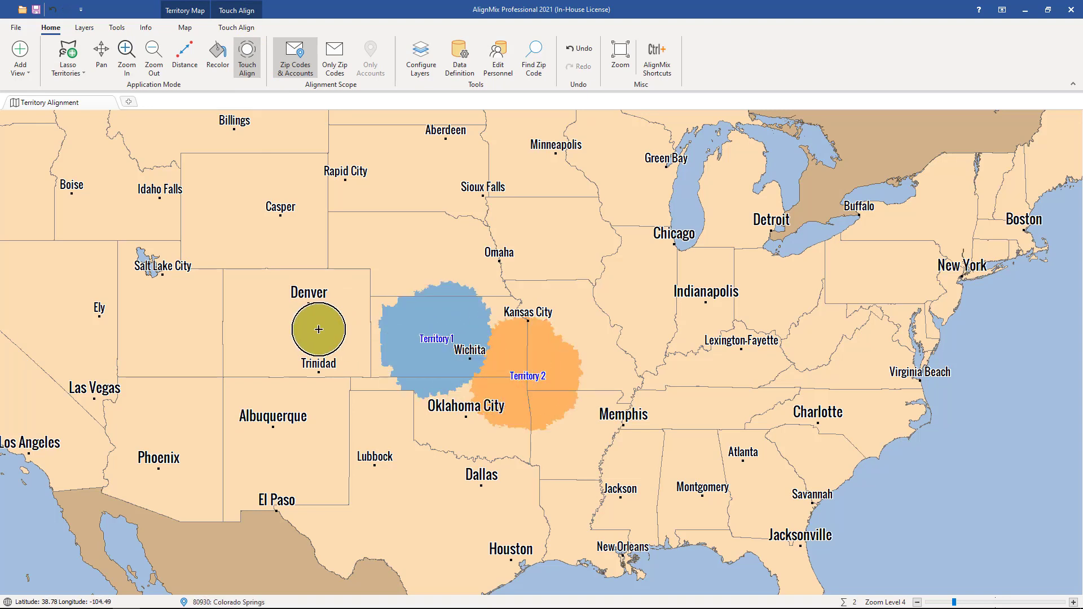